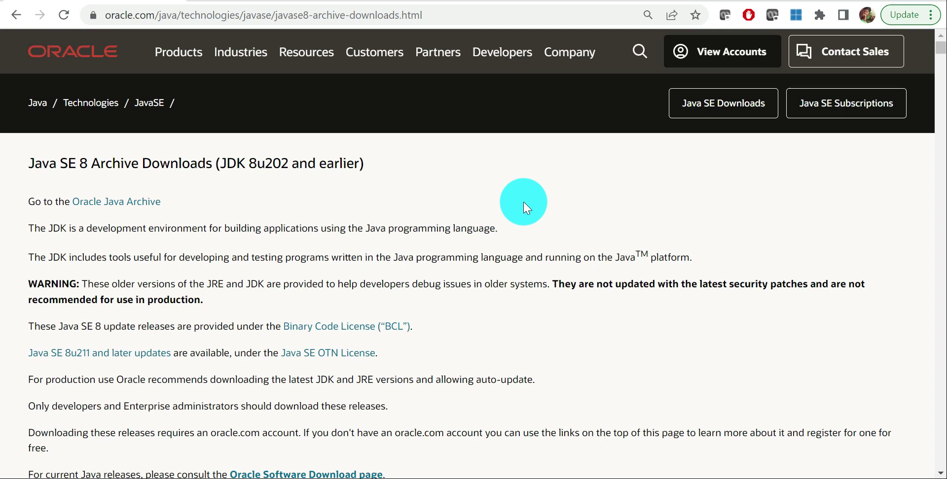
Examine the Windows x86 and x64 downloads of Java SE Development Kit 8u202 in the Oracle archive
scroll(524, 204, "down", 3)
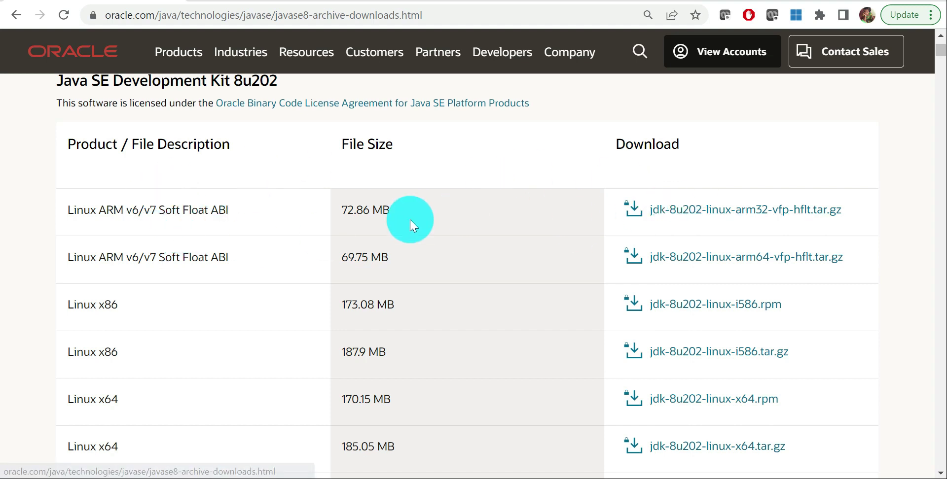
scroll(409, 220, "down", 1)
scroll(410, 220, "down", 8)
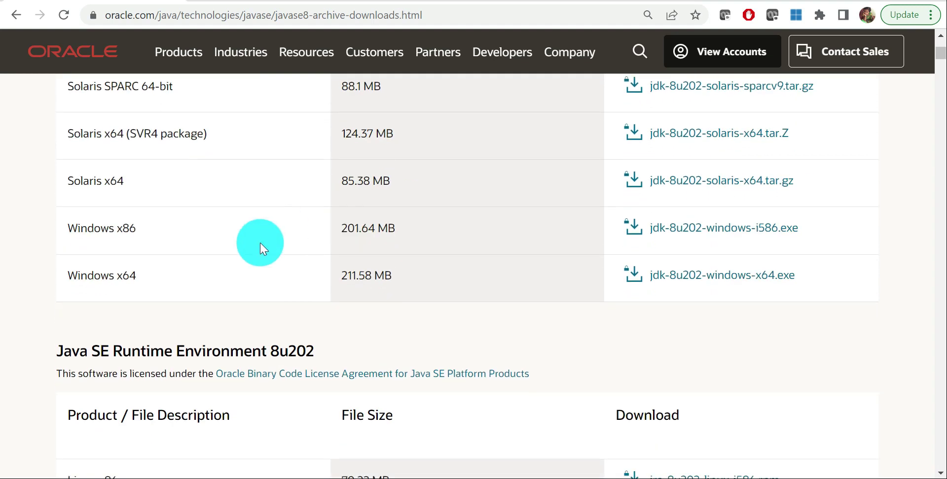
left_click_drag(157, 275, 118, 275)
left_click_drag(115, 227, 141, 228)
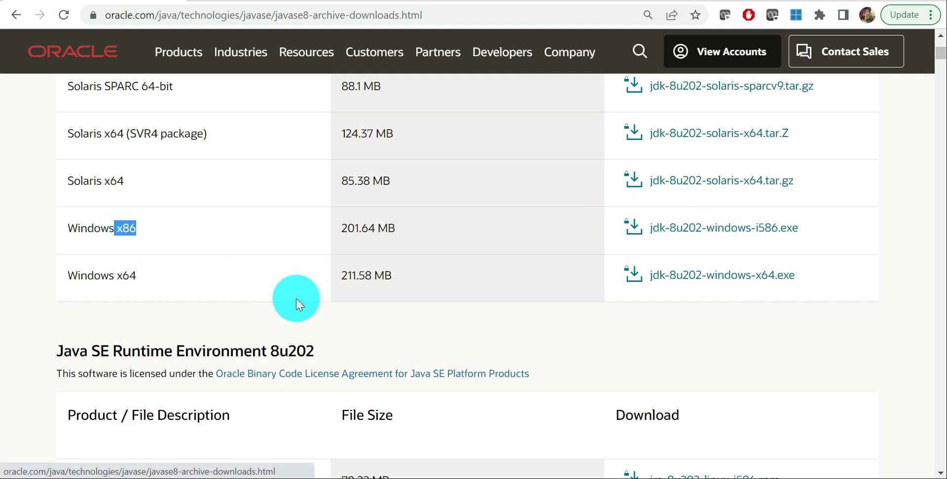
left_click_drag(139, 275, 114, 275)
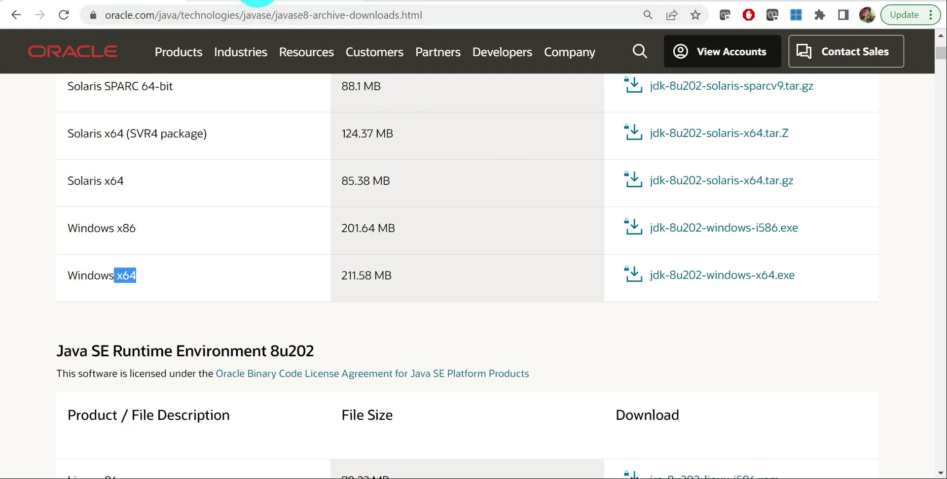
Switch to the SAP Development Tools site and open the SAPUI5 page from the Tools table
left_click(257, 1)
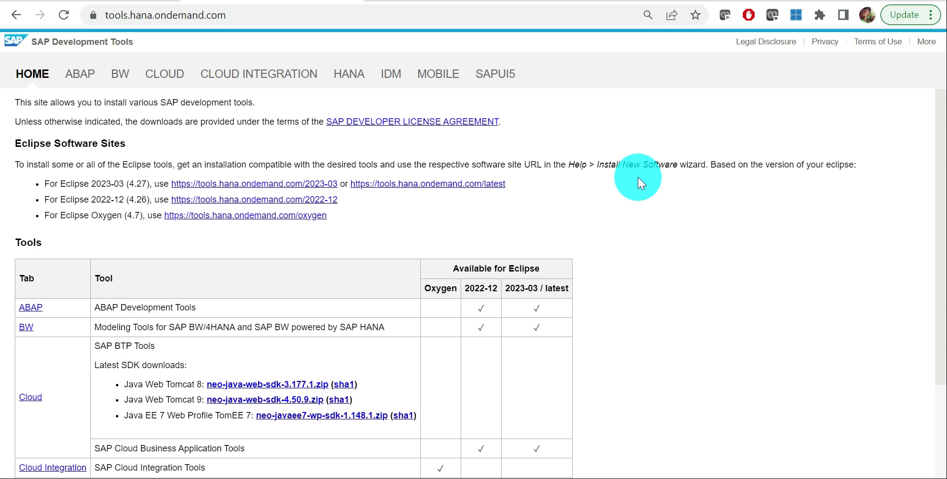
scroll(674, 243, "down", 2)
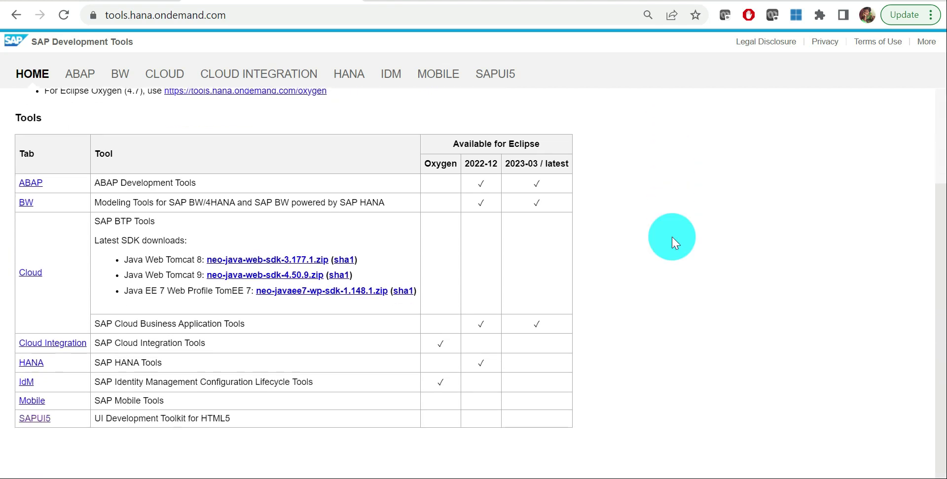
scroll(674, 242, "up", 2)
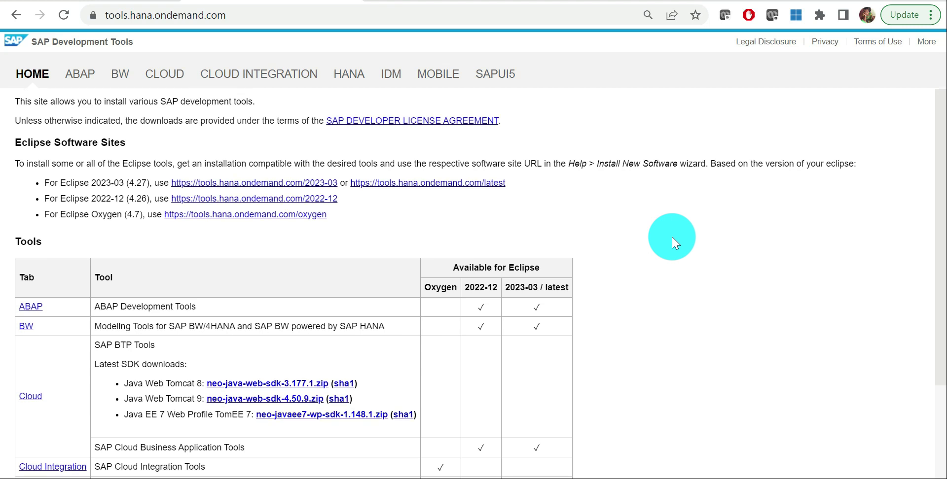
scroll(671, 237, "down", 1)
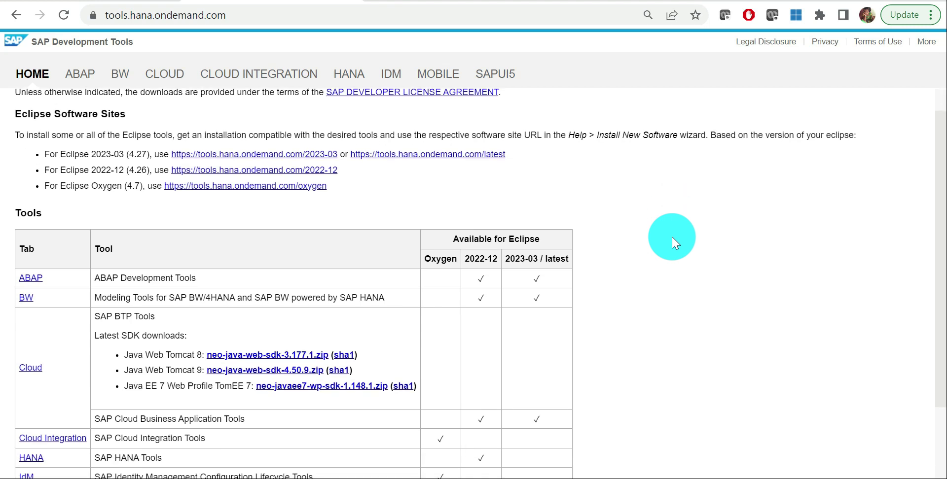
scroll(671, 237, "down", 2)
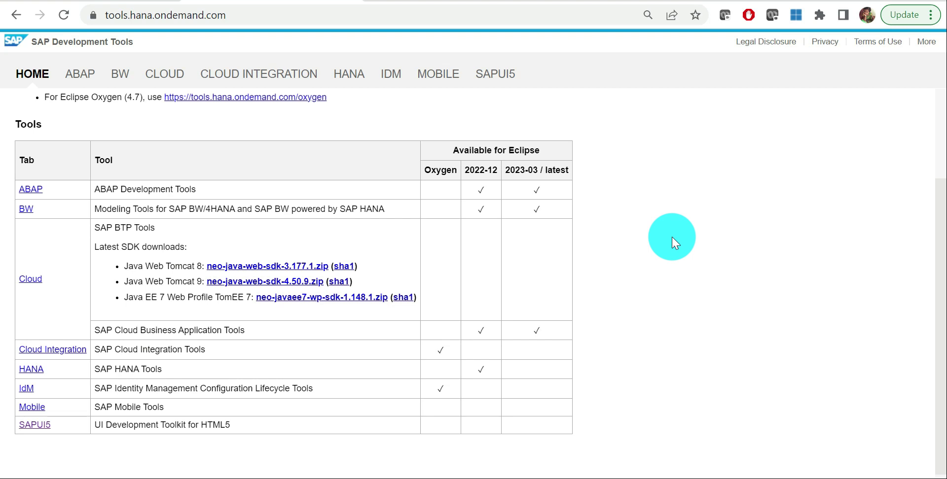
left_click(31, 426)
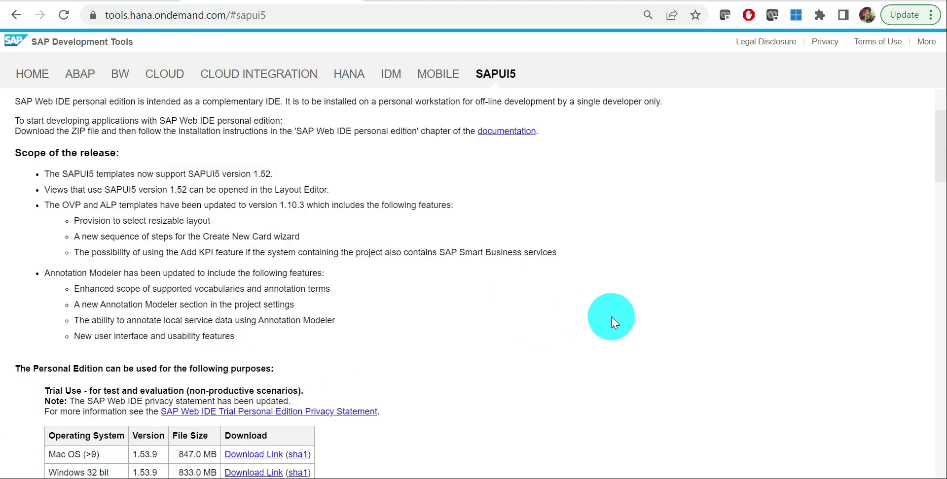
Examine the SAP Web IDE personal edition trial downloads, focusing on the Windows 64 bit package
scroll(611, 318, "down", 1)
left_click_drag(90, 310, 312, 310)
left_click(455, 316)
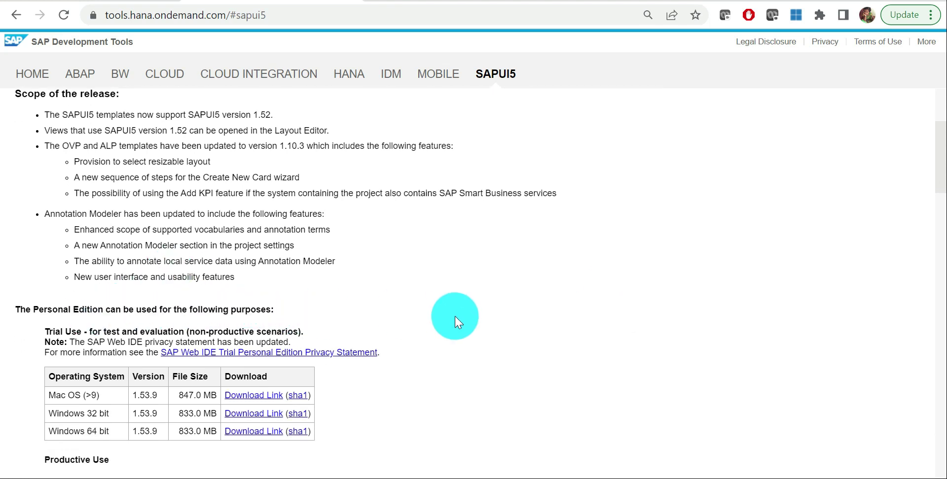
scroll(455, 316, "down", 1)
scroll(454, 321, "down", 5)
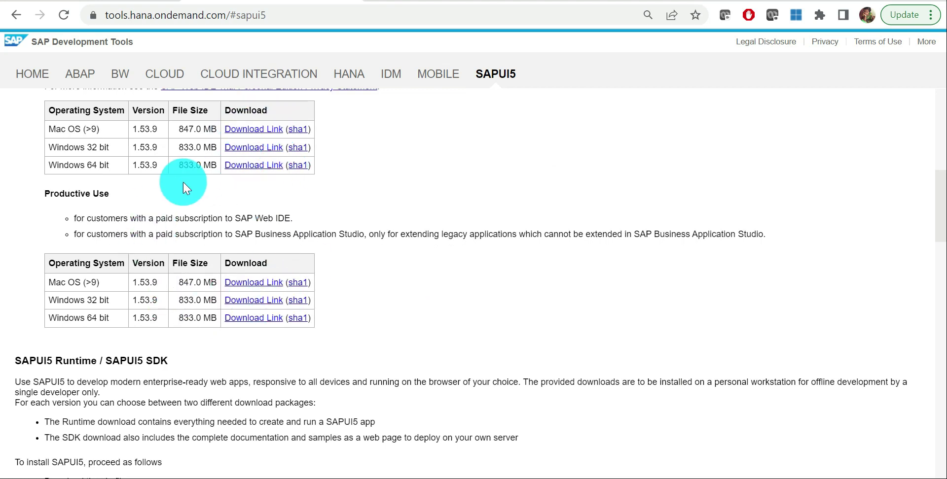
scroll(477, 173, "up", 3)
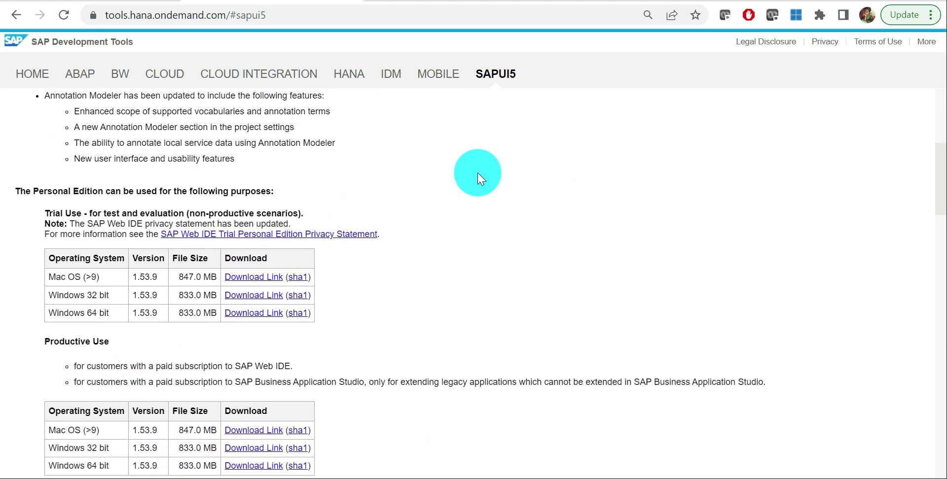
scroll(478, 173, "up", 2)
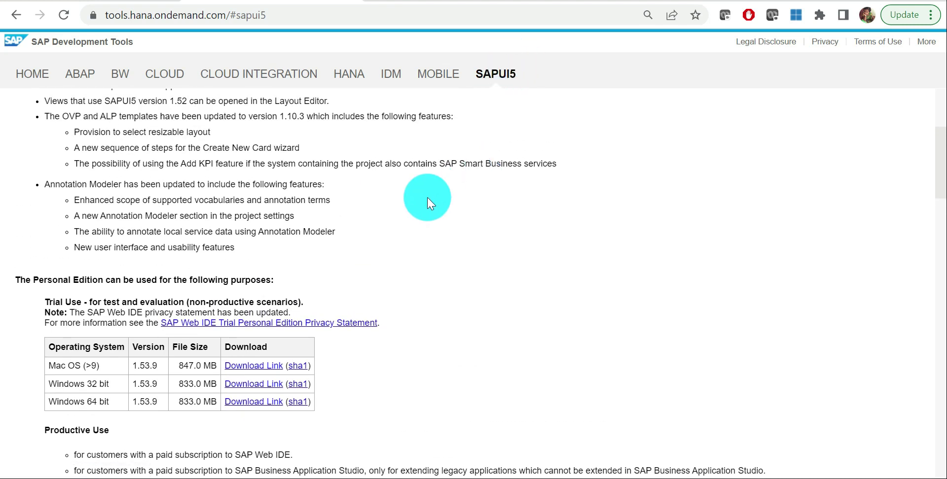
left_click_drag(93, 313, 142, 313)
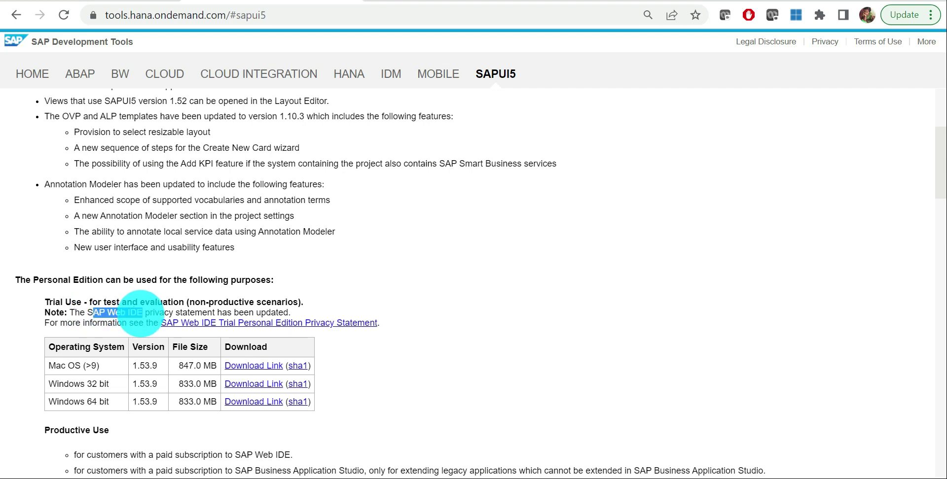
left_click(424, 311)
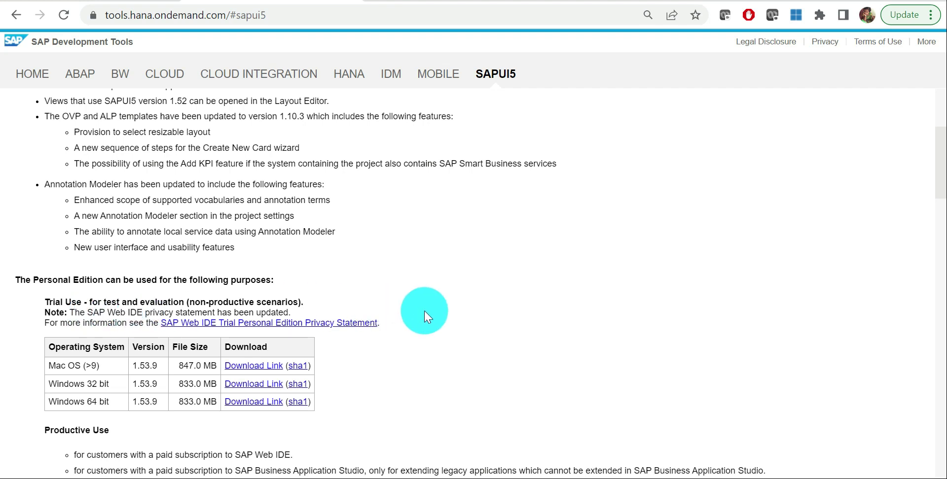
scroll(424, 311, "down", 3)
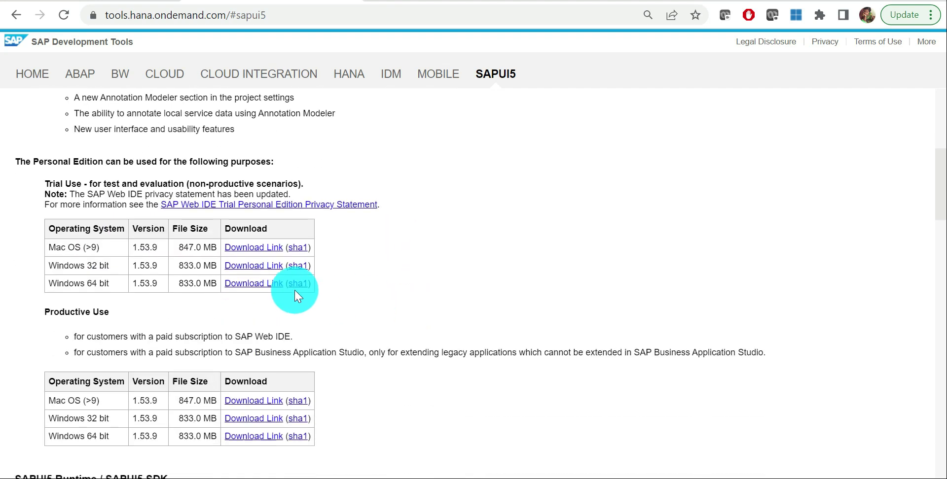
left_click_drag(59, 285, 113, 287)
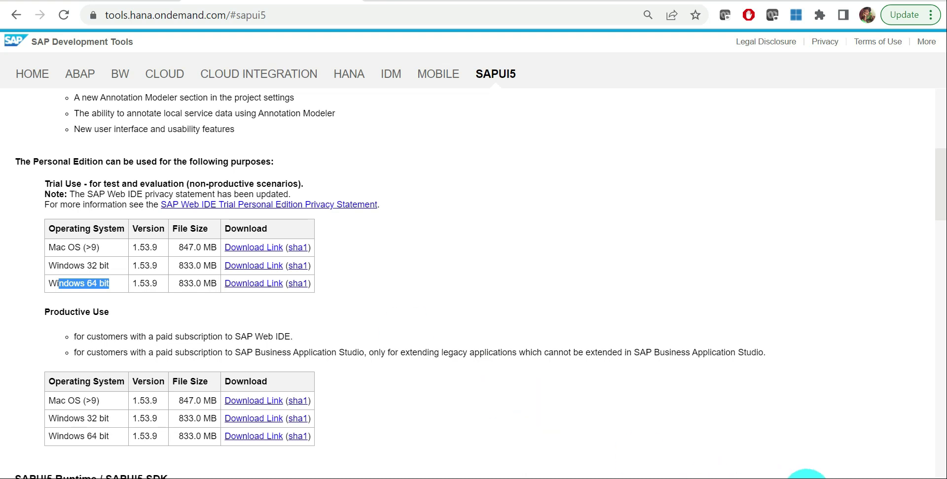
Switch to File Explorer and open the eclipse folder inside the Webide folder on Local Disk (C:)
left_click(833, 478)
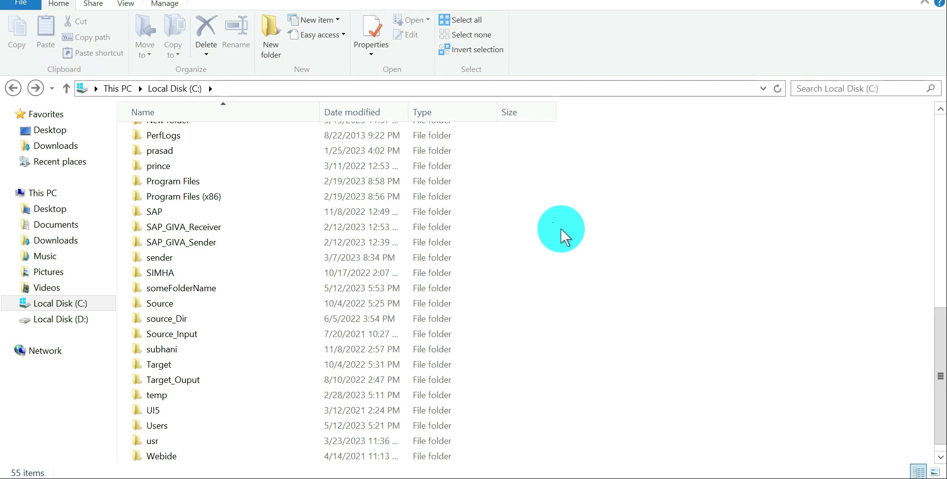
left_click(159, 464)
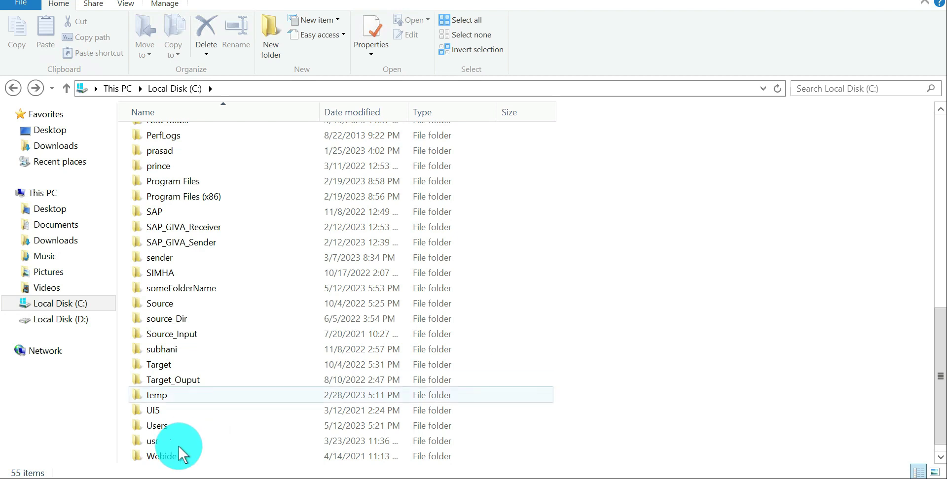
double_click(162, 456)
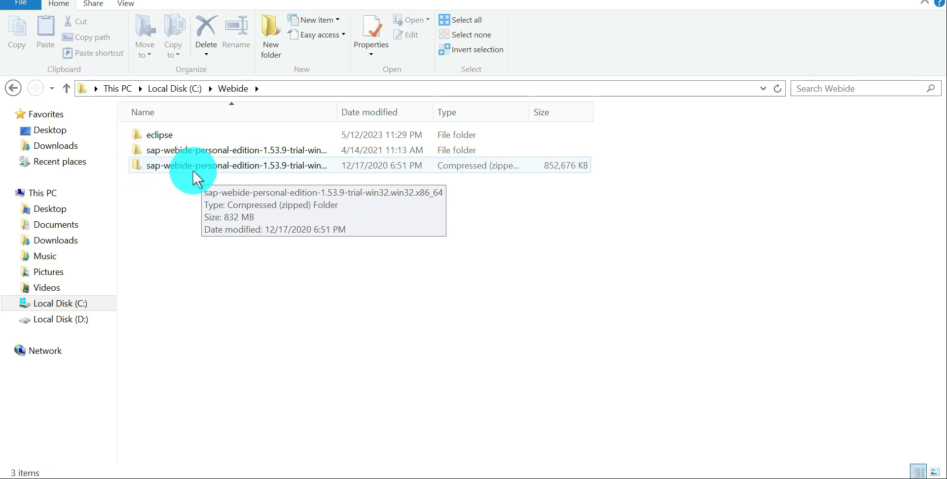
double_click(159, 137)
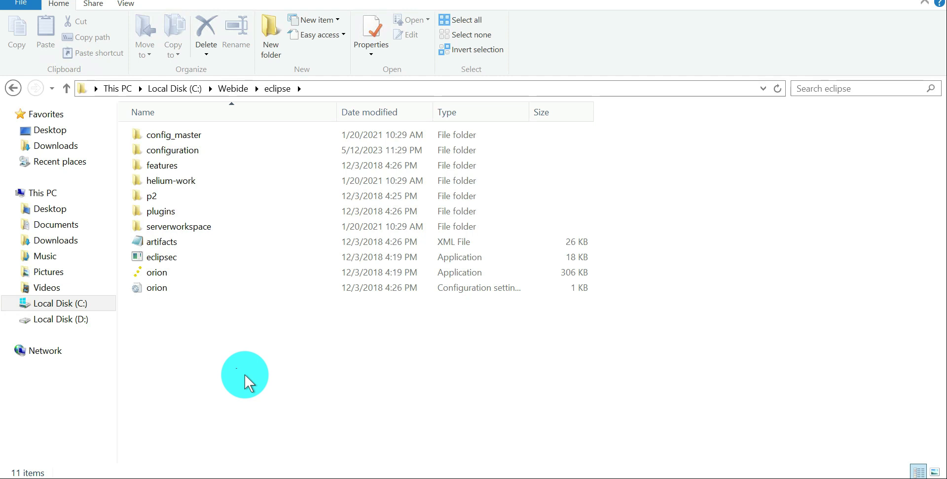
Try to launch the orion application from the eclipse folder and dismiss its dialog
double_click(155, 273)
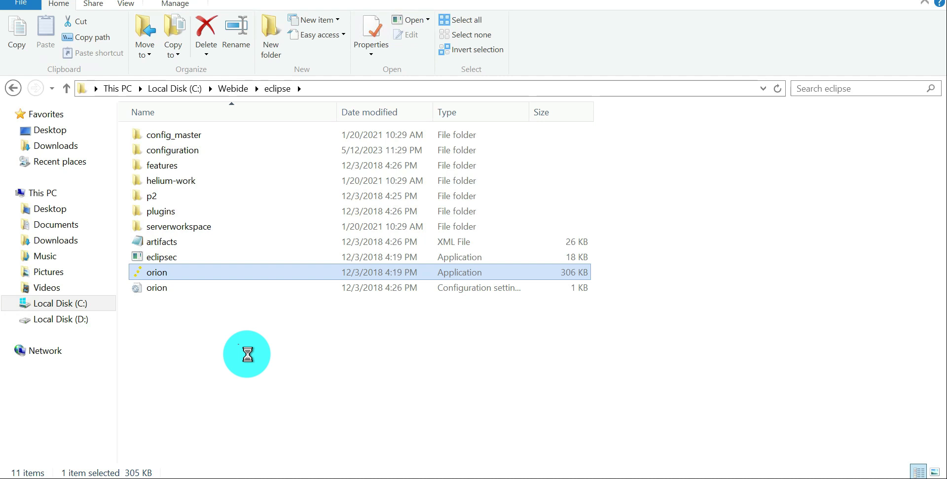
double_click(152, 272)
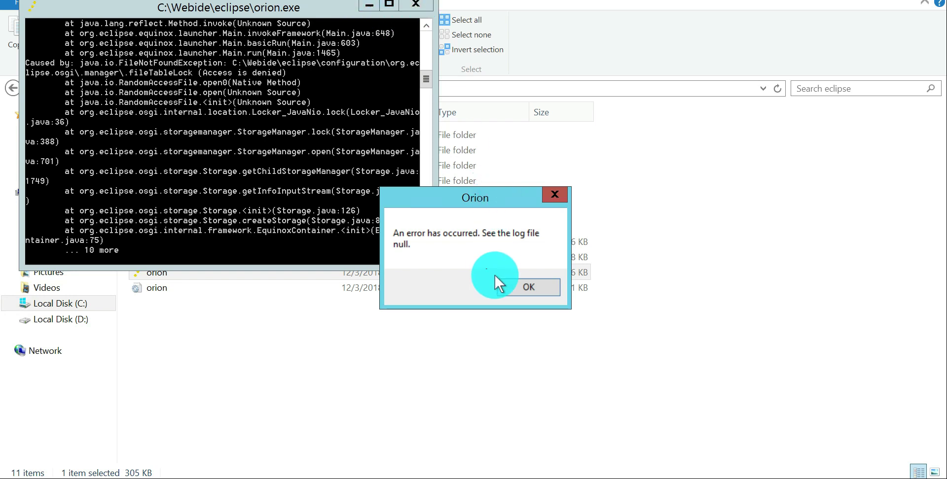
left_click(507, 287)
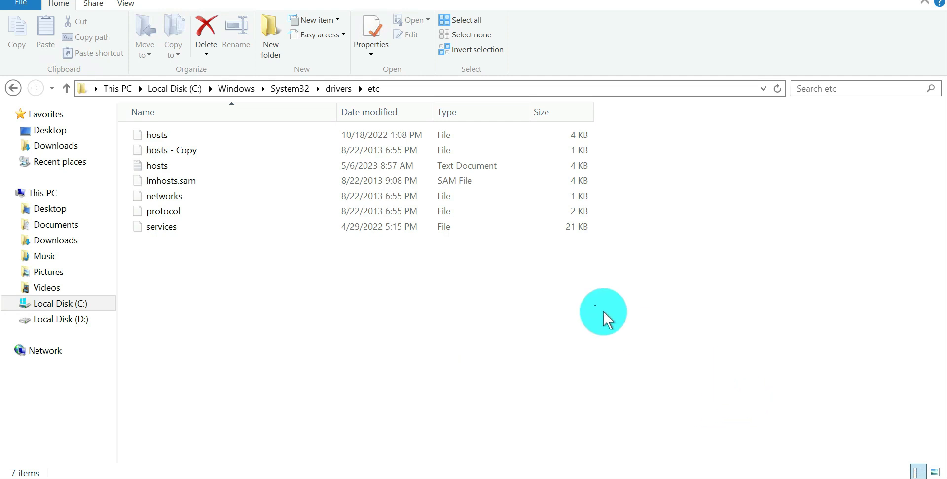
Switch to the hosts file in Notepad and examine the two sample mapping lines in its example section
left_click(834, 478)
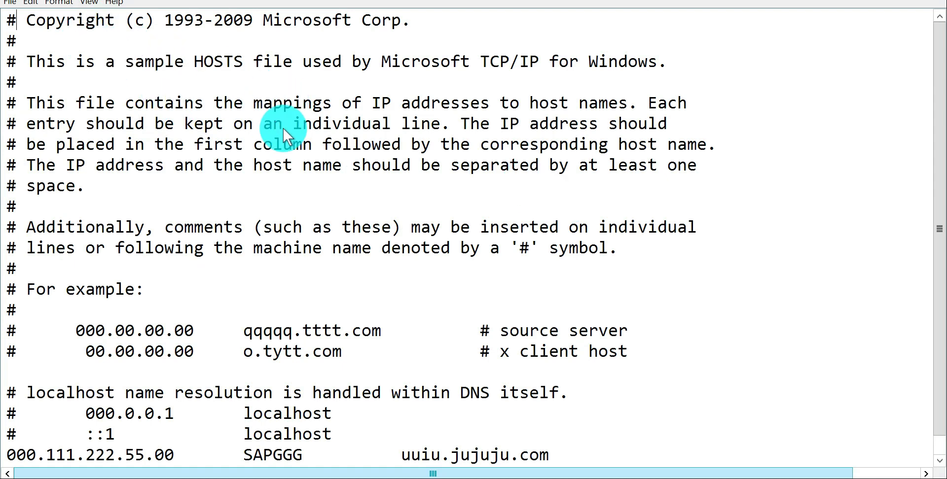
left_click(235, 280)
key("Down")
key("Down")
key("Down")
key("Down")
key("Down")
key("Down")
key("Down")
key("Down")
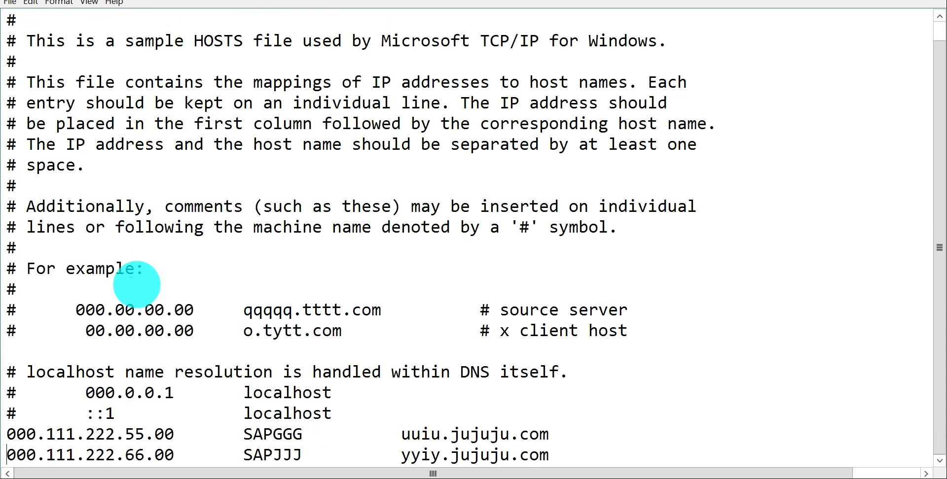
left_click_drag(644, 332, 8, 302)
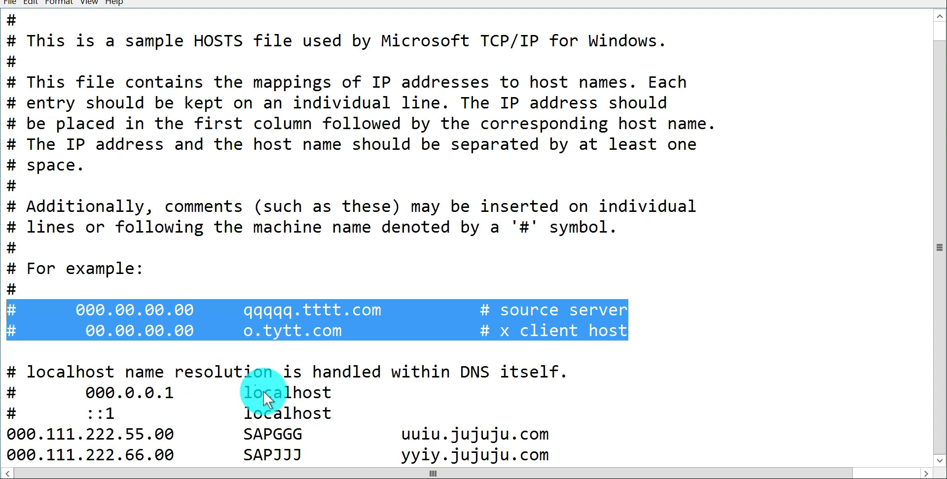
Examine the IP address, host name and domain columns of the SAPGGG and SAPJJJ entries in the hosts file
left_click_drag(550, 433, 2, 441)
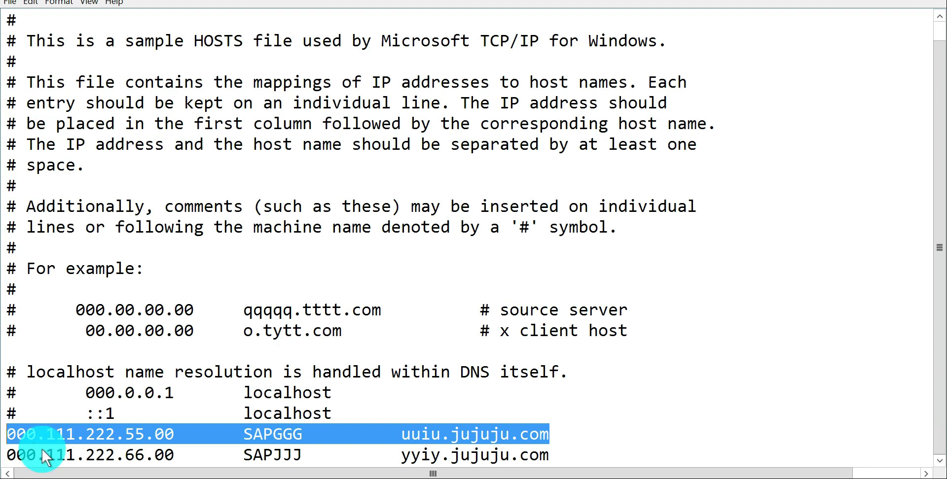
left_click(245, 436)
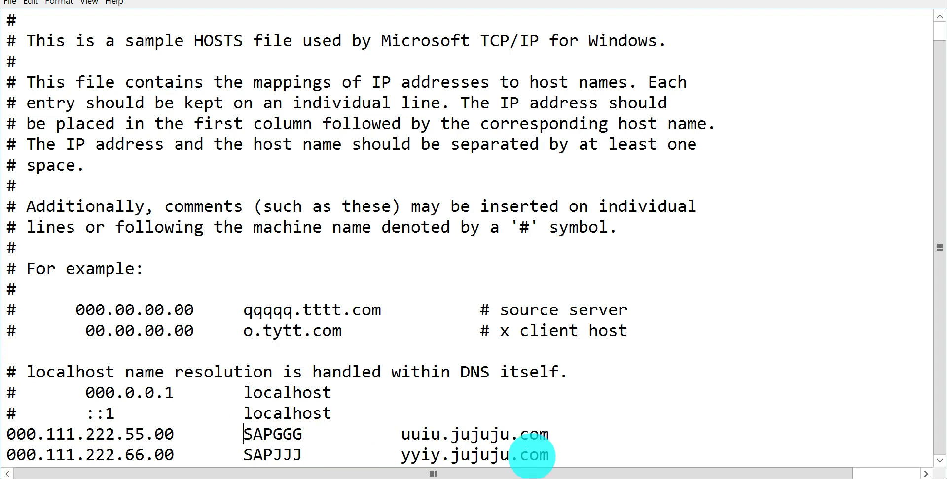
left_click_drag(176, 454, 7, 454)
left_click(3, 432)
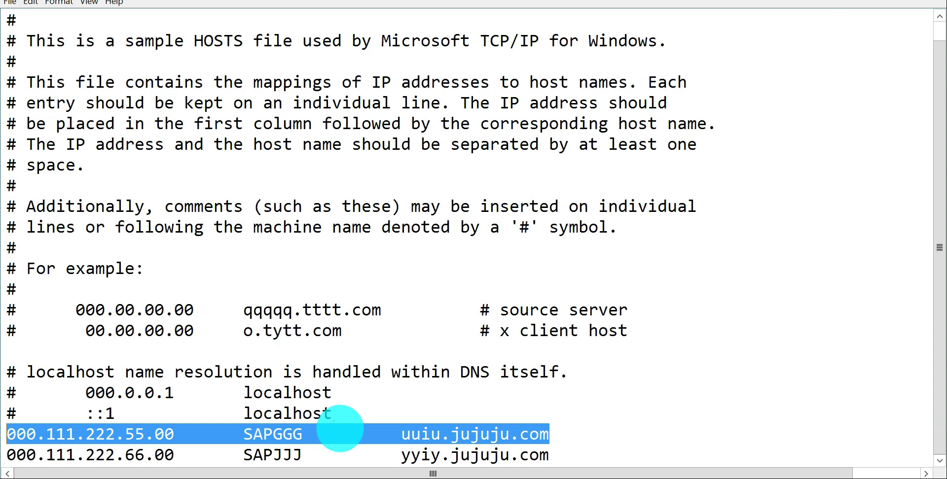
left_click(400, 434)
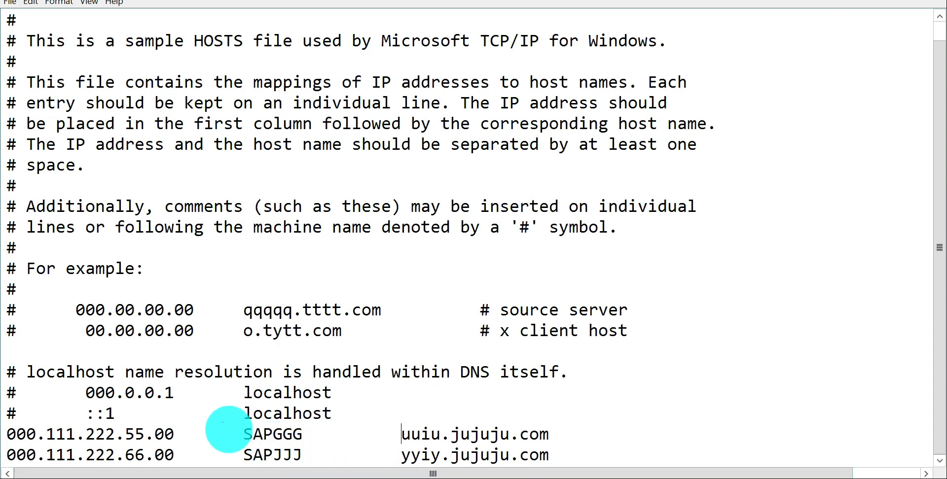
left_click_drag(228, 429, 307, 452)
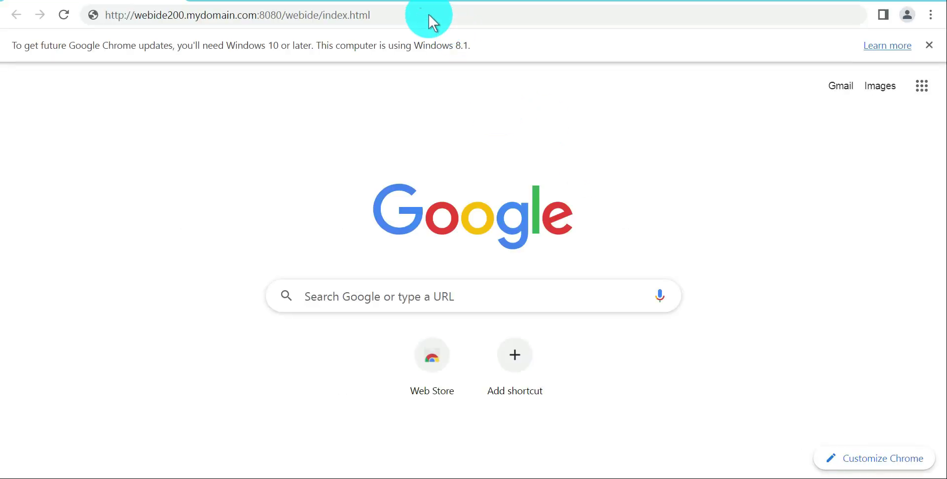
left_click(427, 16)
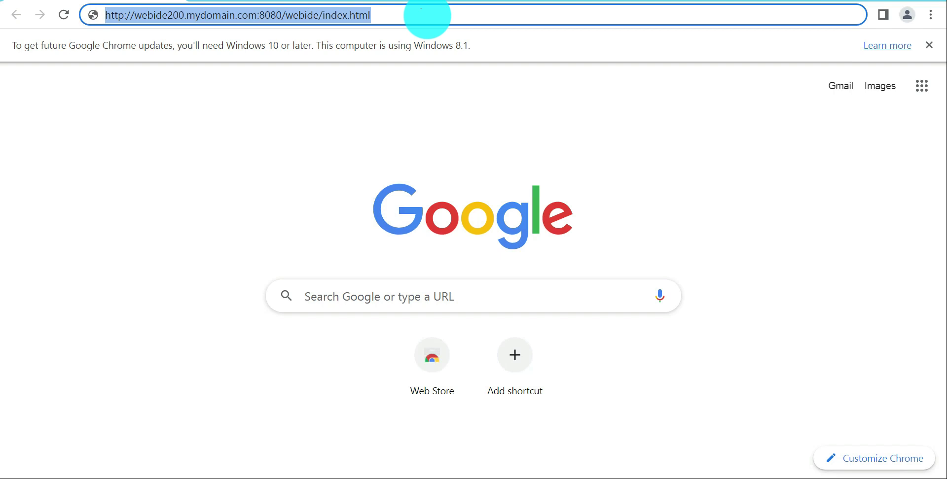
key("Return")
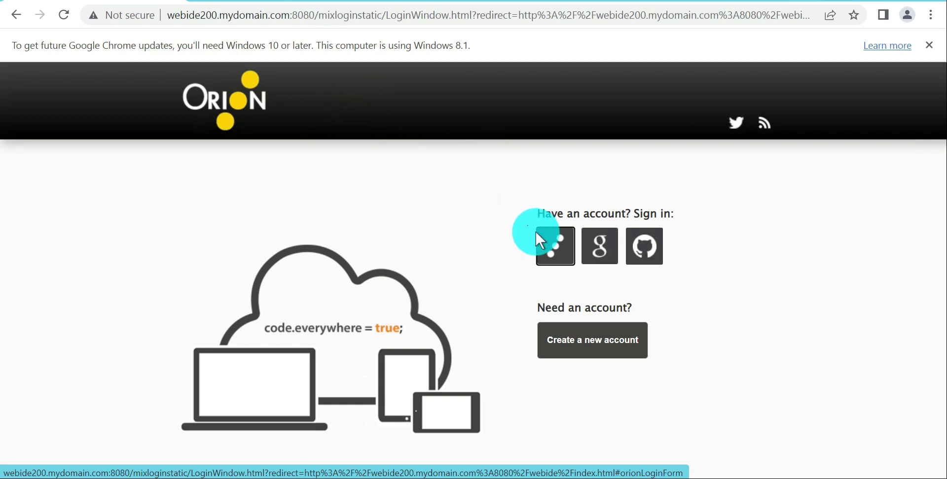
Sign in with the Orion account as sapwebide, entering the account password, and close the Tips and Tricks dialog
left_click(558, 250)
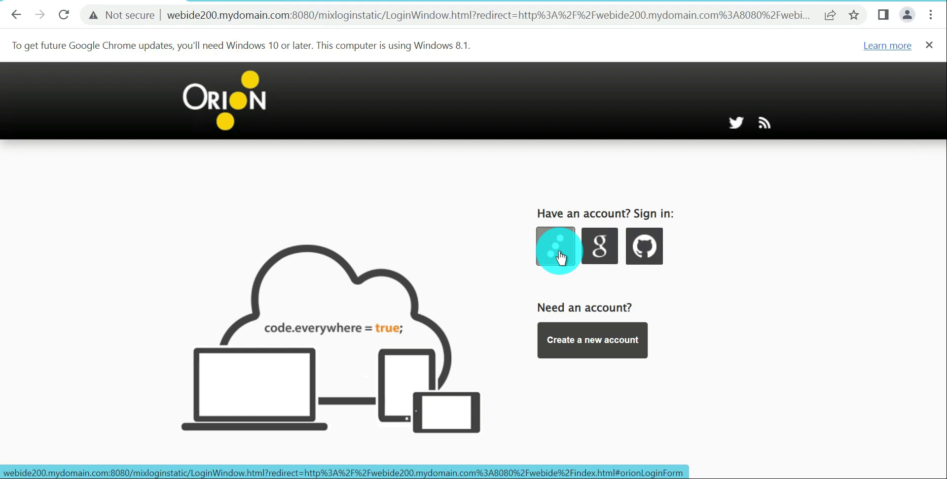
left_click(634, 251)
type("sap")
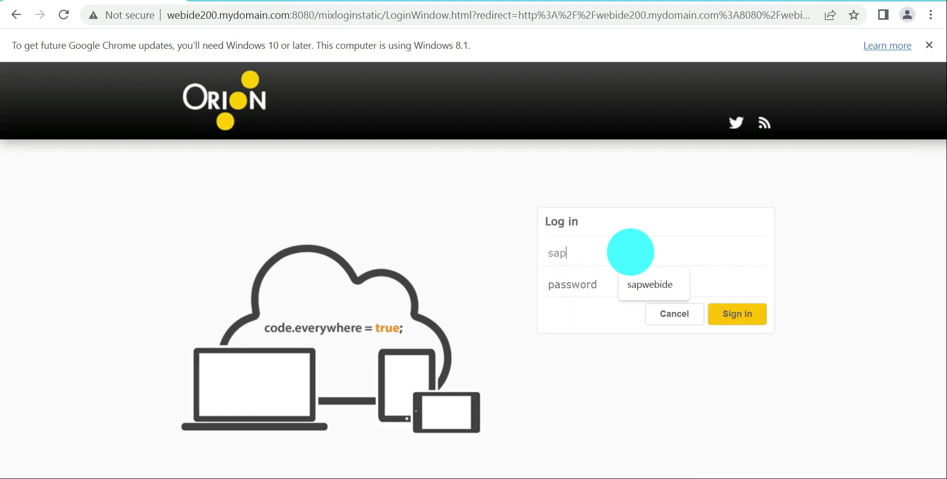
key("Down")
key("Return")
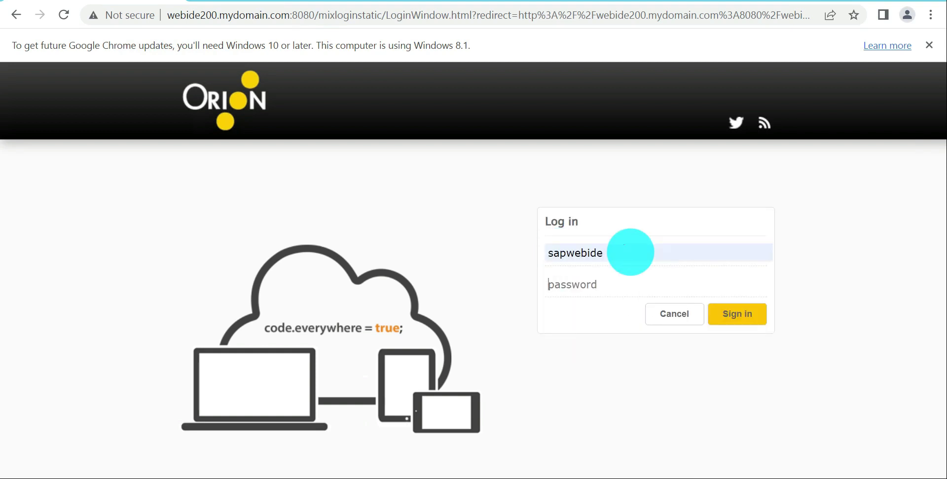
key("Tab")
type("********")
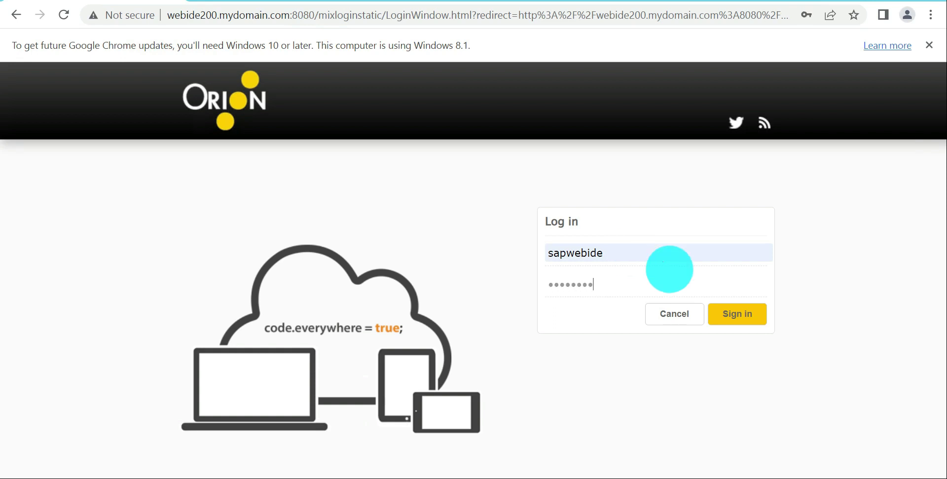
left_click(737, 325)
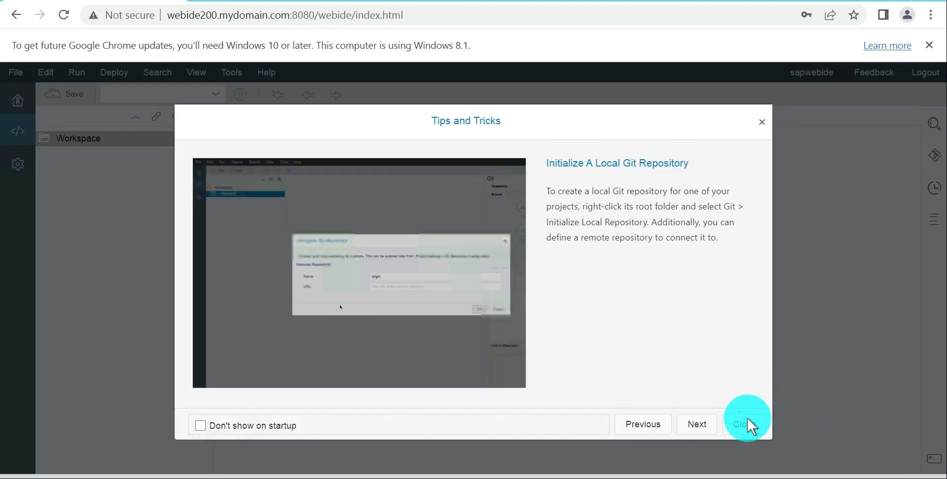
left_click(201, 426)
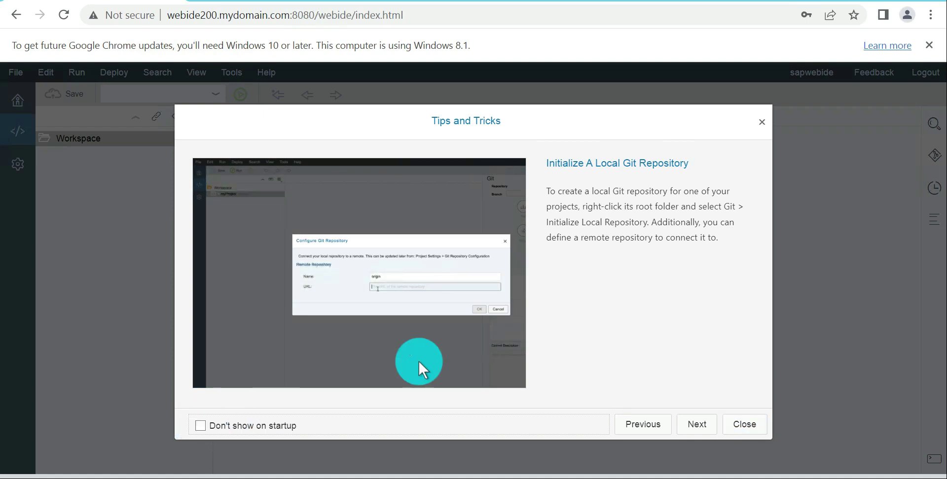
left_click(734, 422)
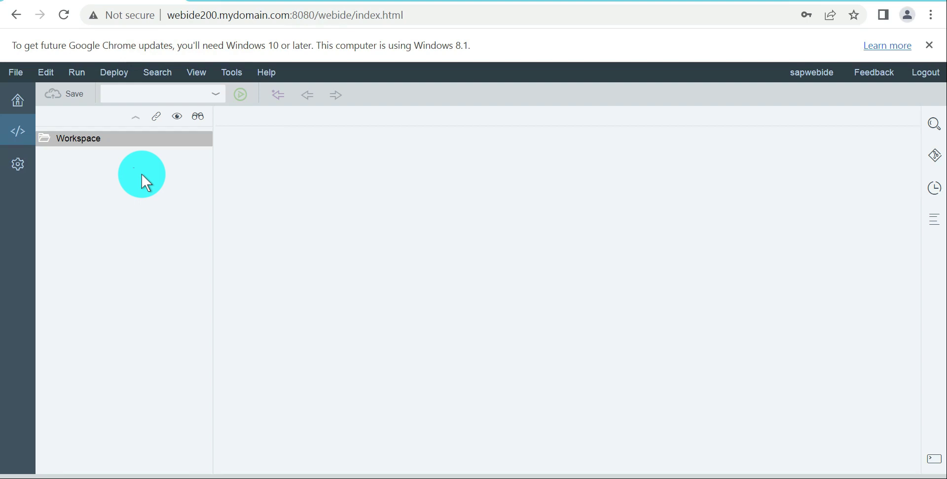
Start creating a new project from a template in the Workspace folder
left_click(93, 137)
right_click(92, 138)
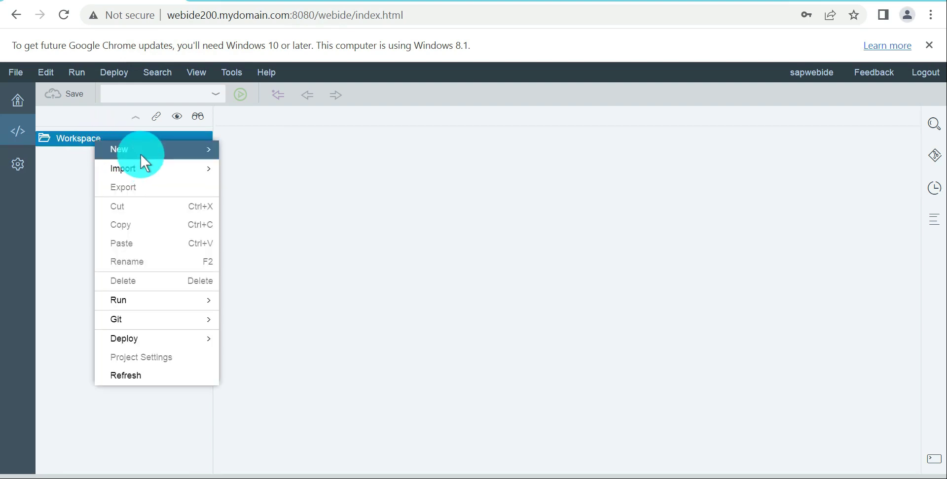
mouse_move(217, 147)
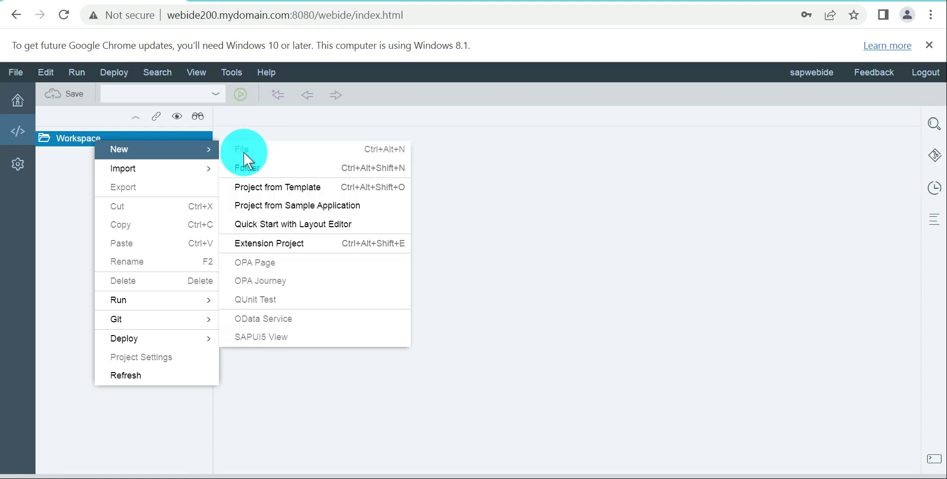
left_click(332, 187)
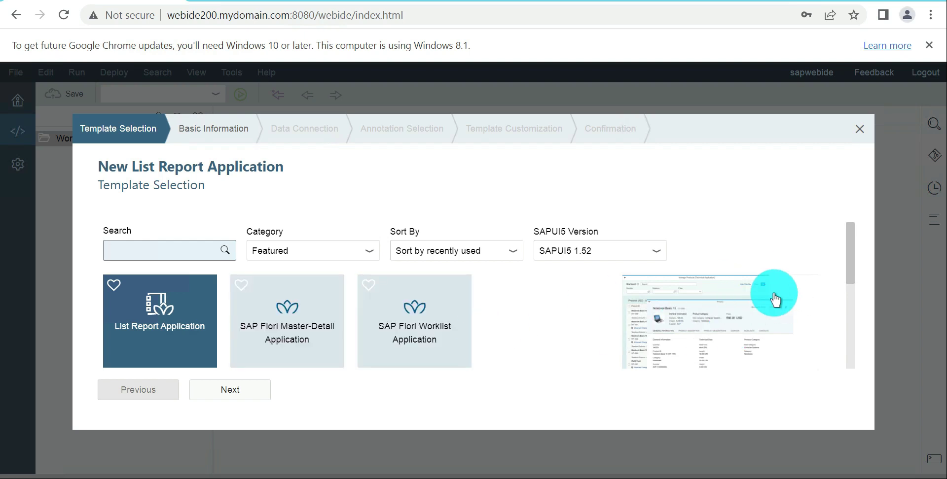
Compare the List Report, SAP Fiori Master-Detail and SAP Fiori Worklist application templates, viewing the enlarged Worklist preview
left_click(314, 321)
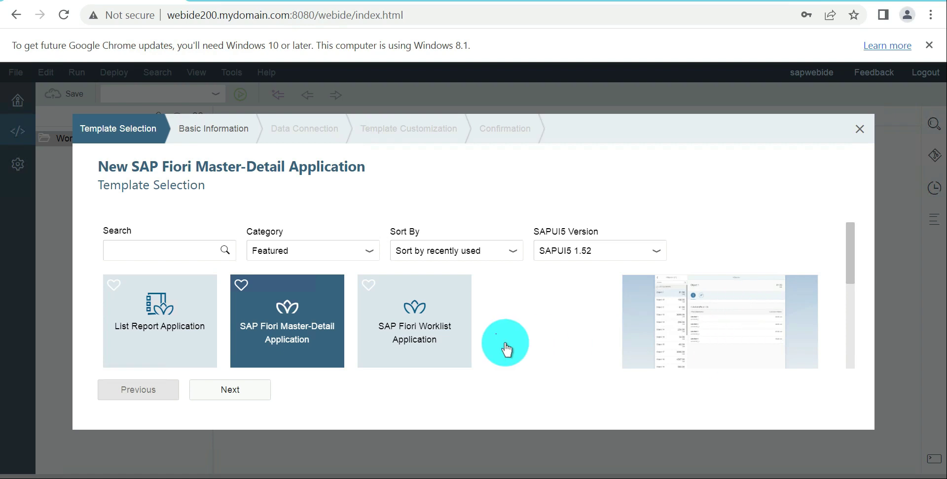
left_click(437, 334)
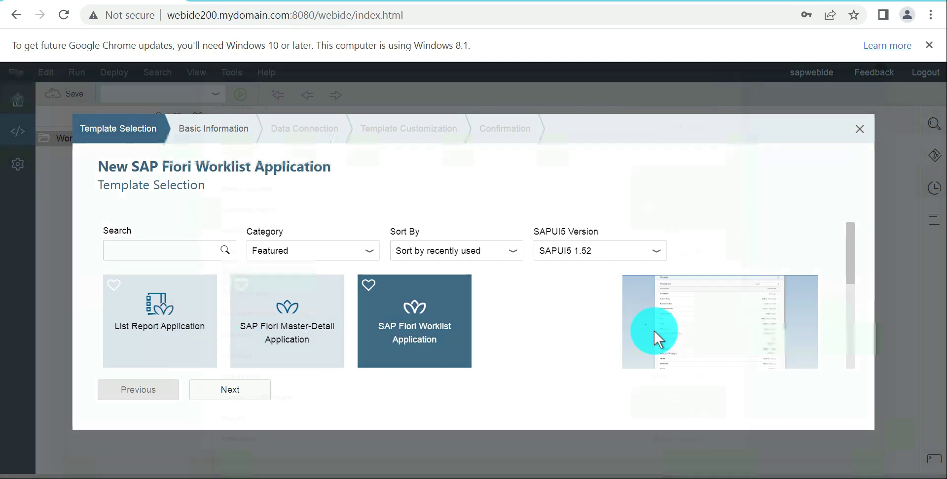
left_click(654, 330)
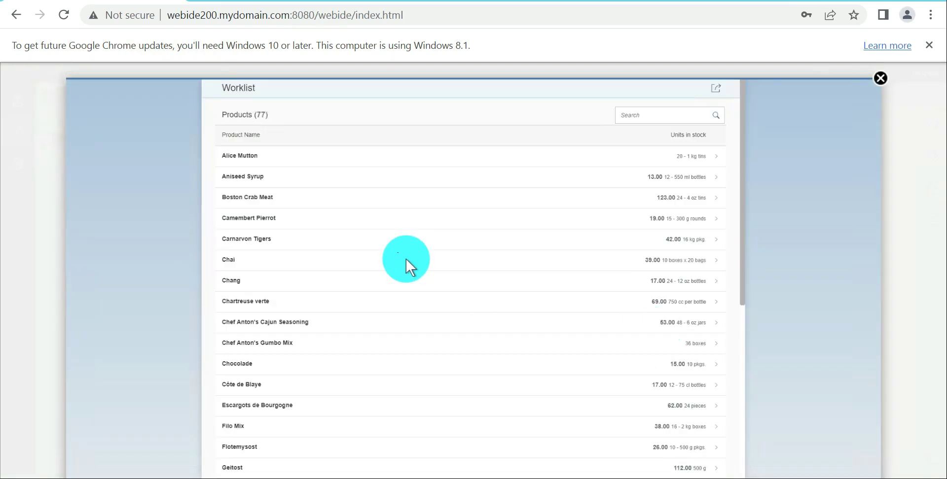
left_click(880, 72)
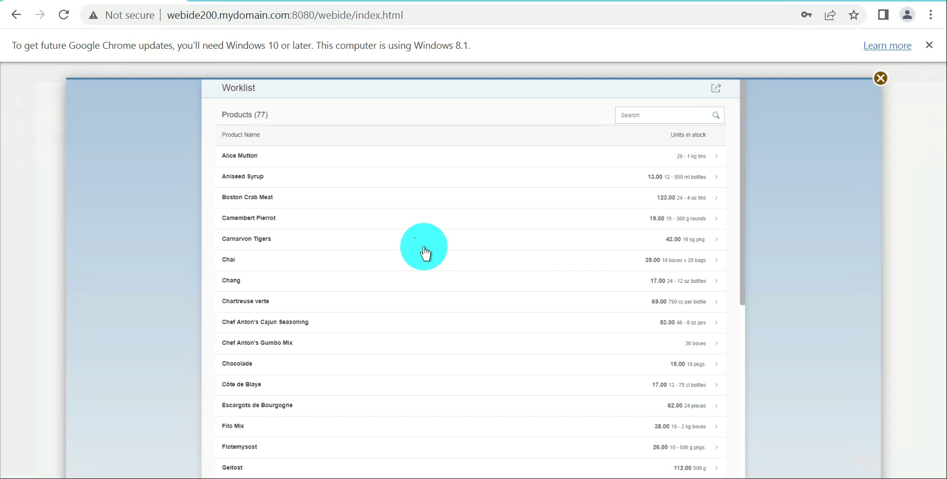
left_click(880, 78)
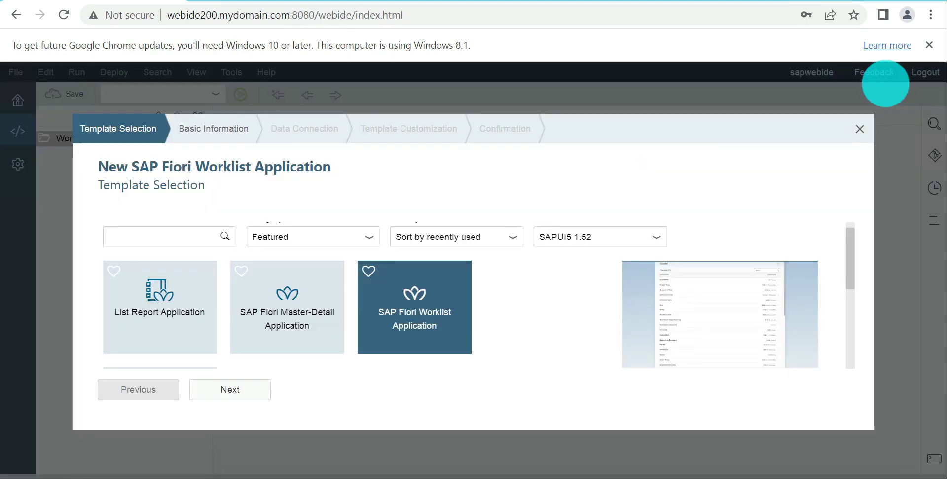
left_click(176, 306)
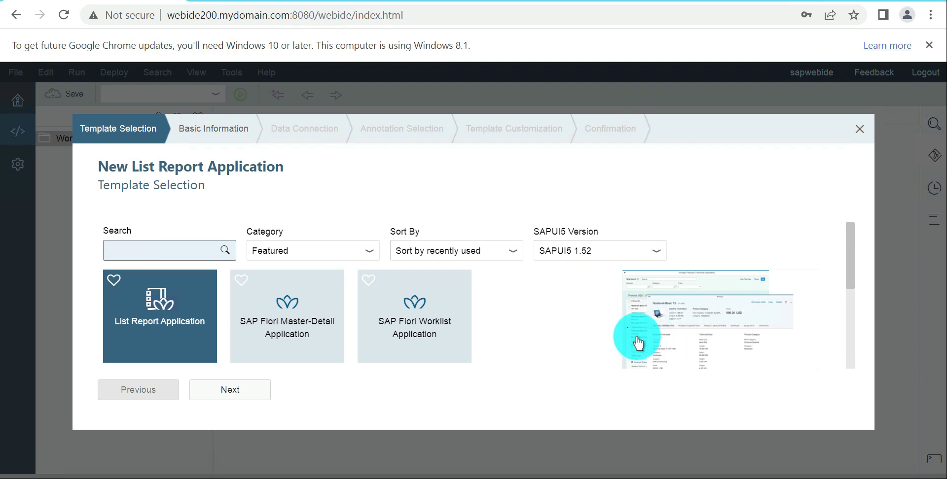
left_click(295, 310)
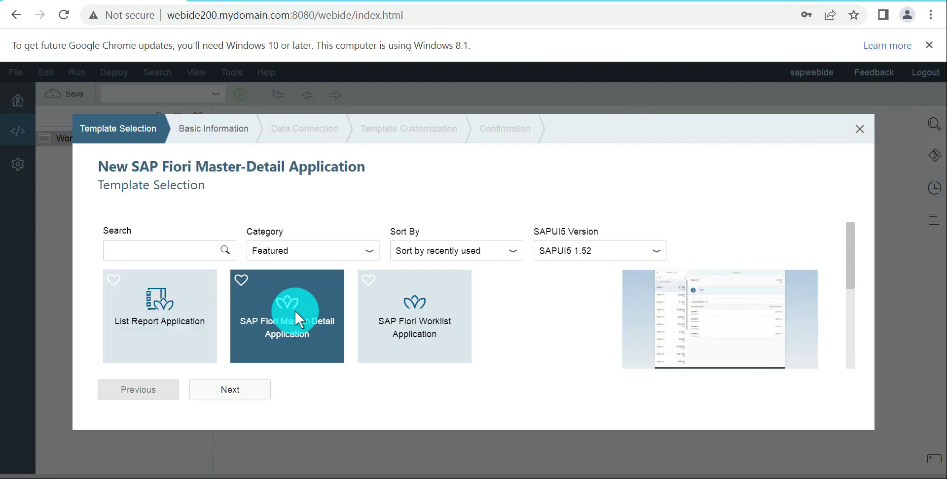
left_click(394, 330)
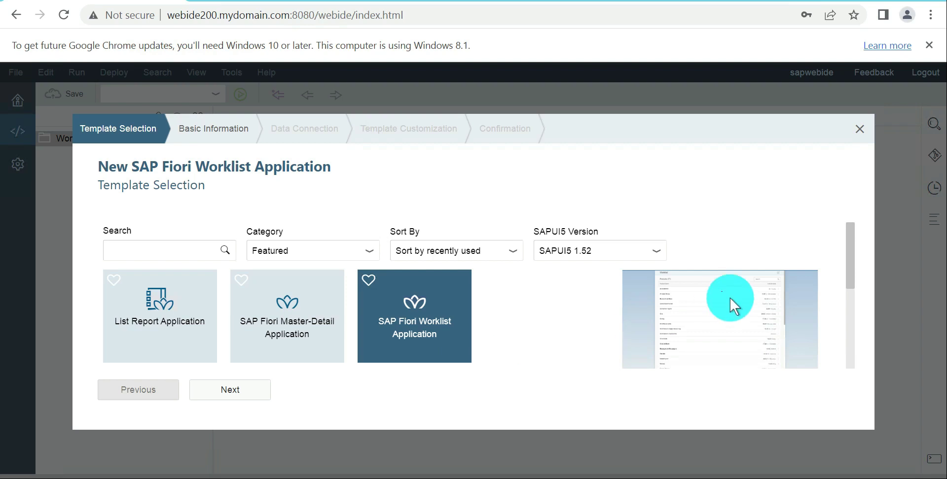
Choose the SAPUI5 Application template and proceed to the project's basic information
left_click_drag(848, 268, 857, 351)
left_click(177, 261)
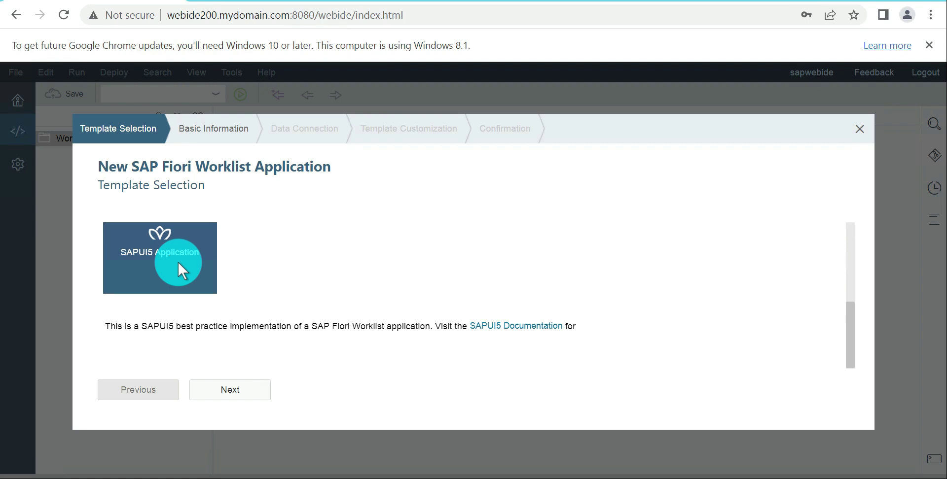
left_click_drag(851, 312, 848, 256)
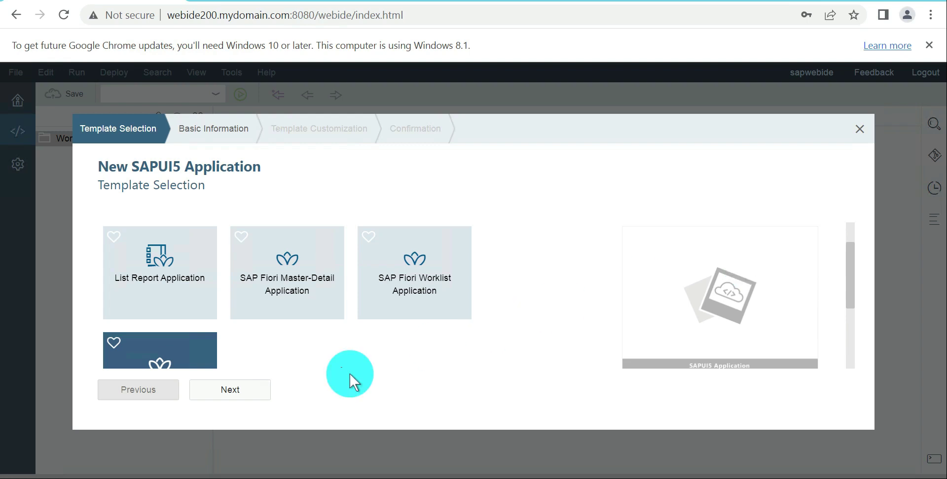
left_click(238, 389)
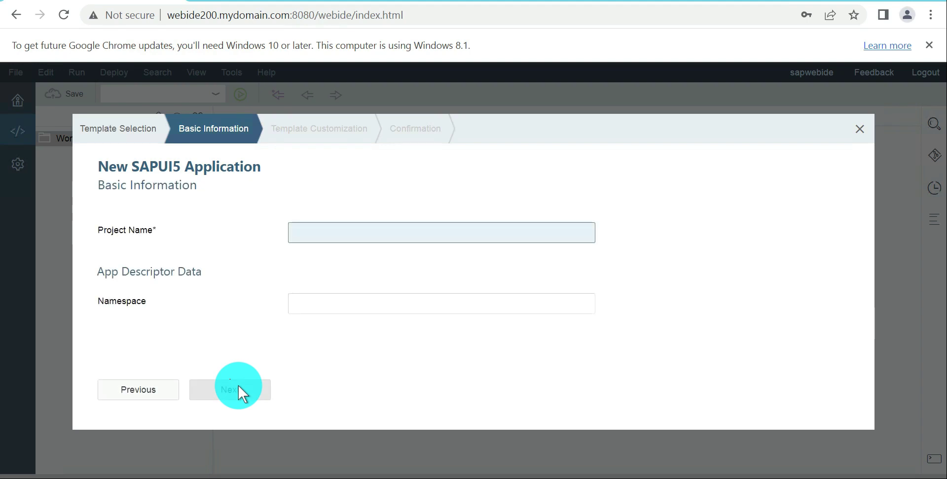
Name the project JIFirst, leave the namespace empty and proceed to template customization
type("JI")
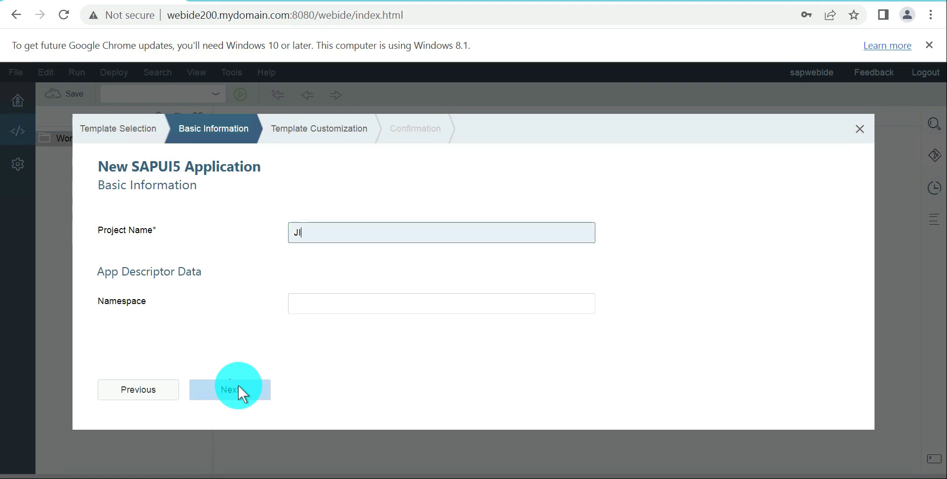
type("First")
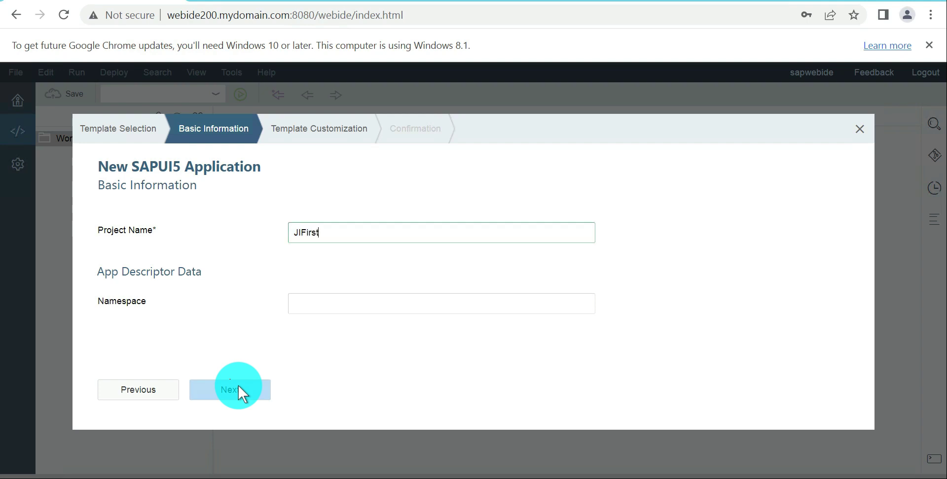
key("Tab")
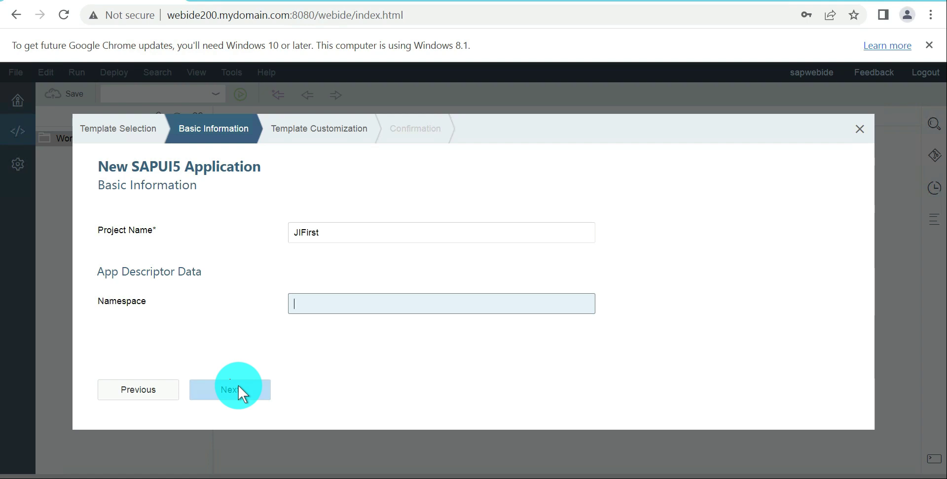
left_click(239, 388)
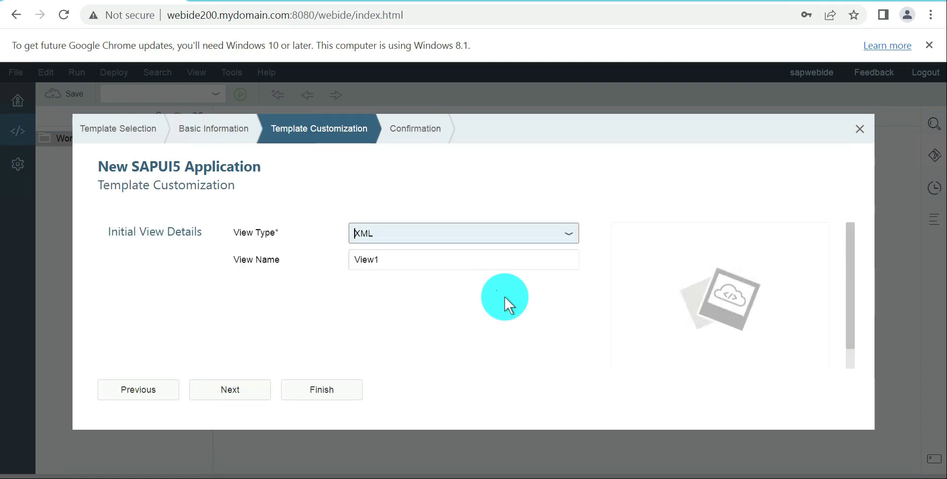
Select XML as the initial view type, keep the view name View1 and finish creating the project
left_click(570, 235)
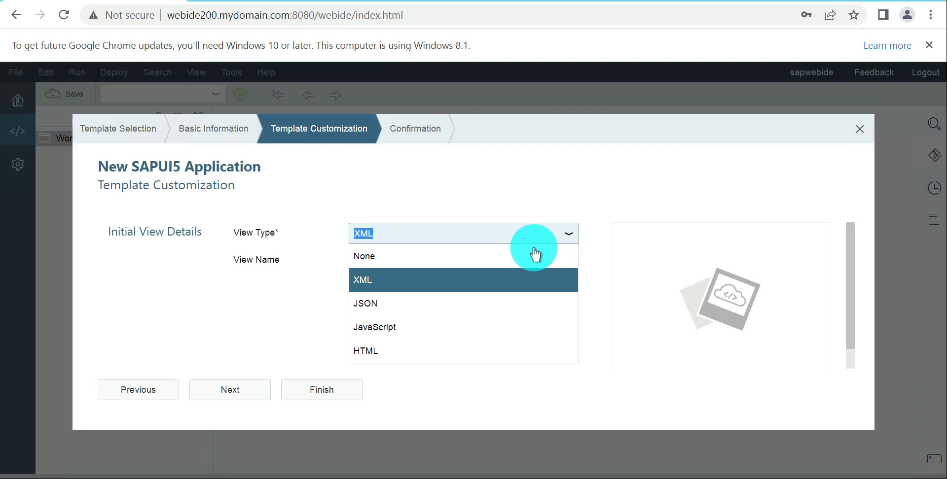
left_click(444, 280)
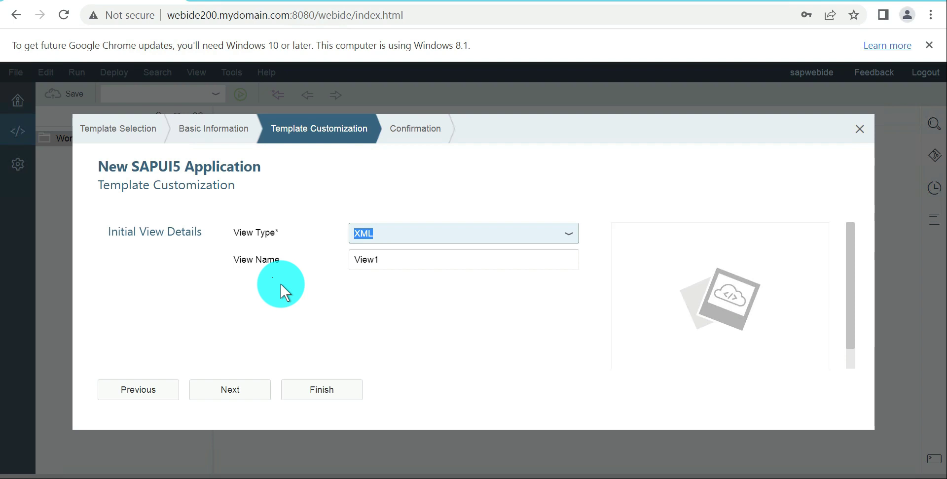
left_click(240, 385)
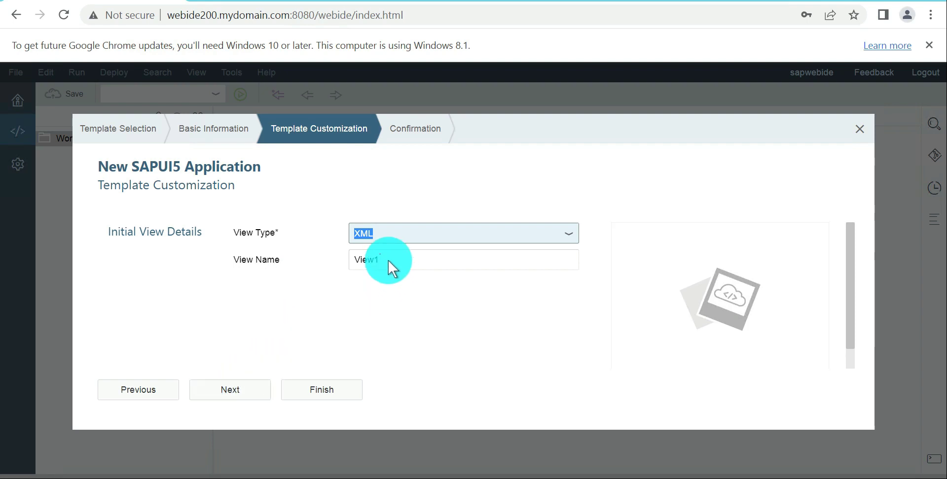
key("Tab")
left_click(238, 388)
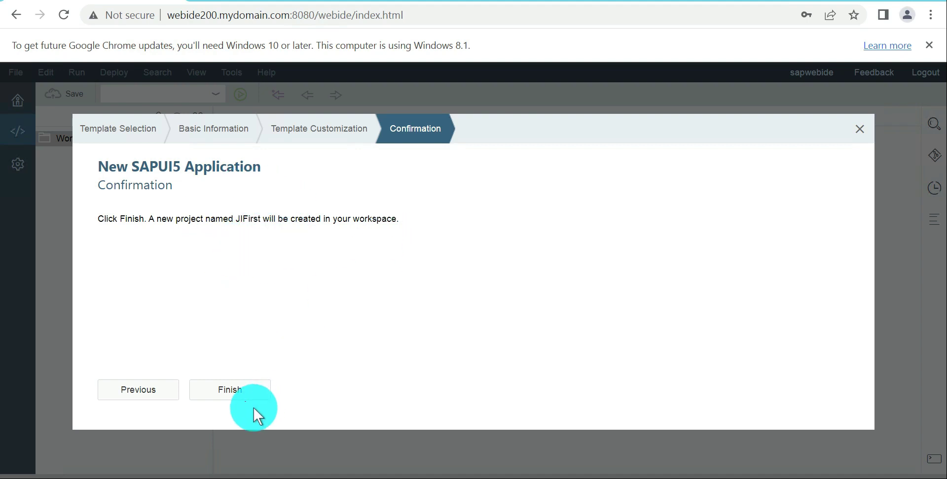
left_click(239, 390)
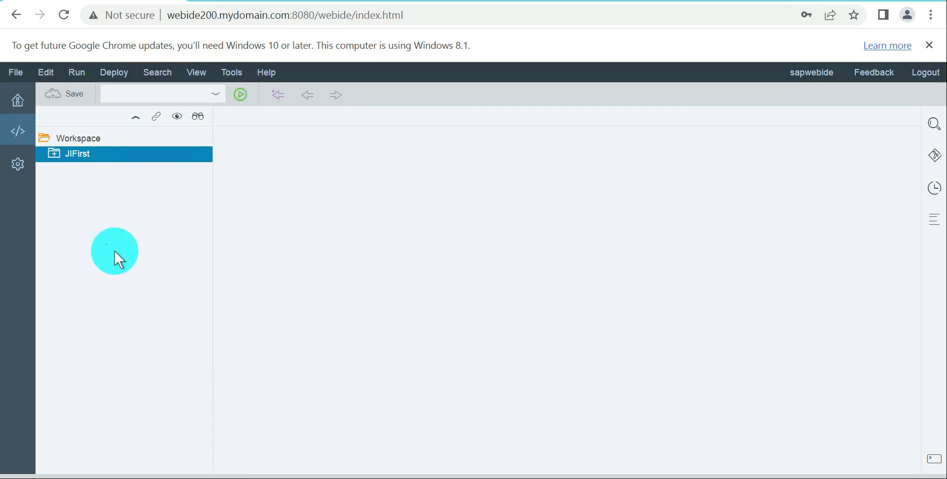
Expand the JIFirst project's webapp, view and model folders, and open View1.view.xml in the editor
double_click(53, 159)
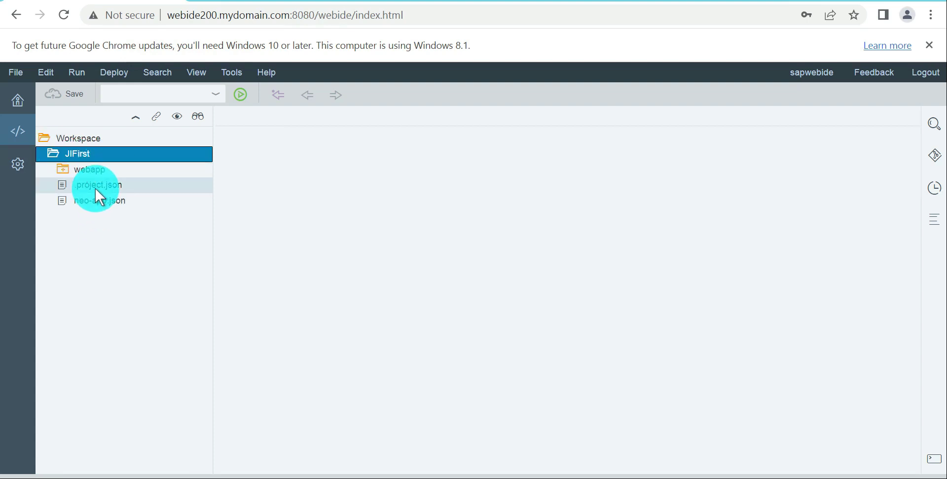
left_click(63, 171)
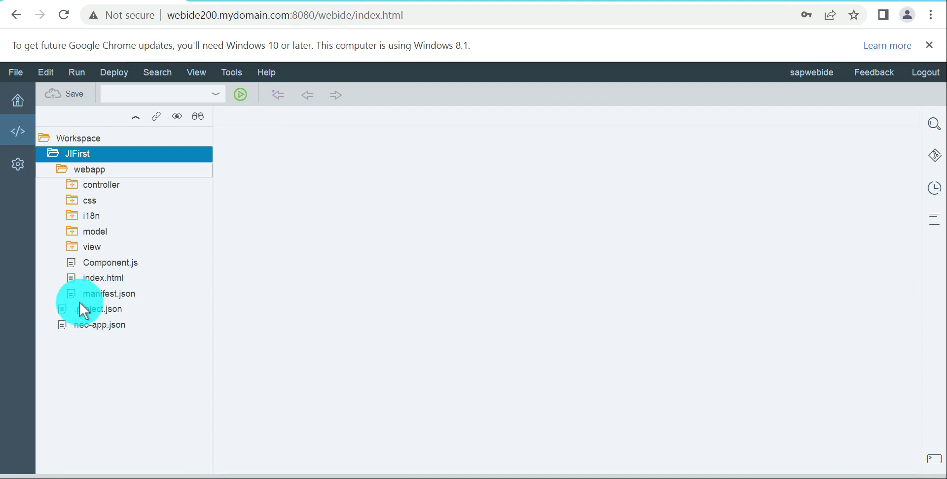
double_click(67, 246)
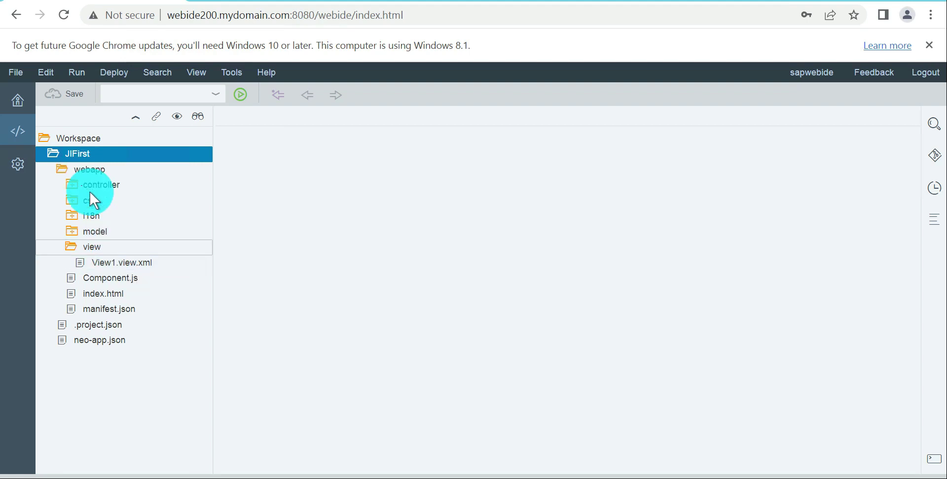
double_click(102, 262)
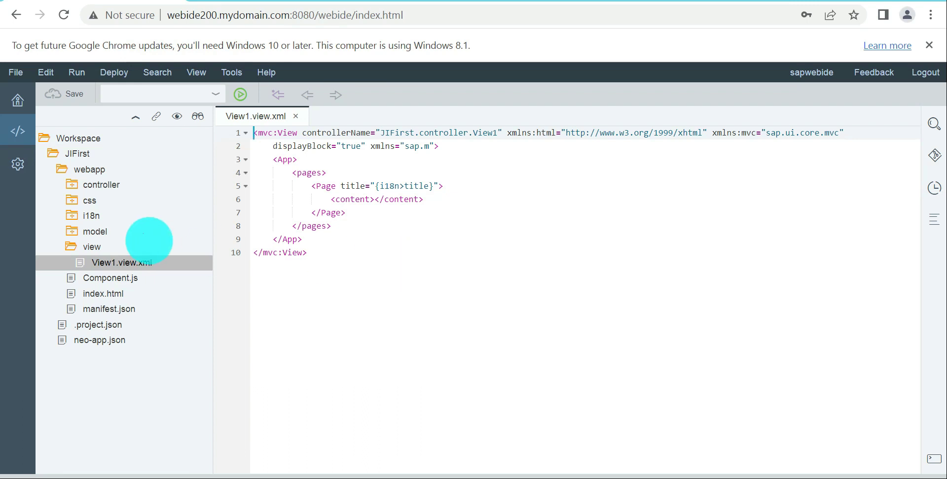
left_click(72, 234)
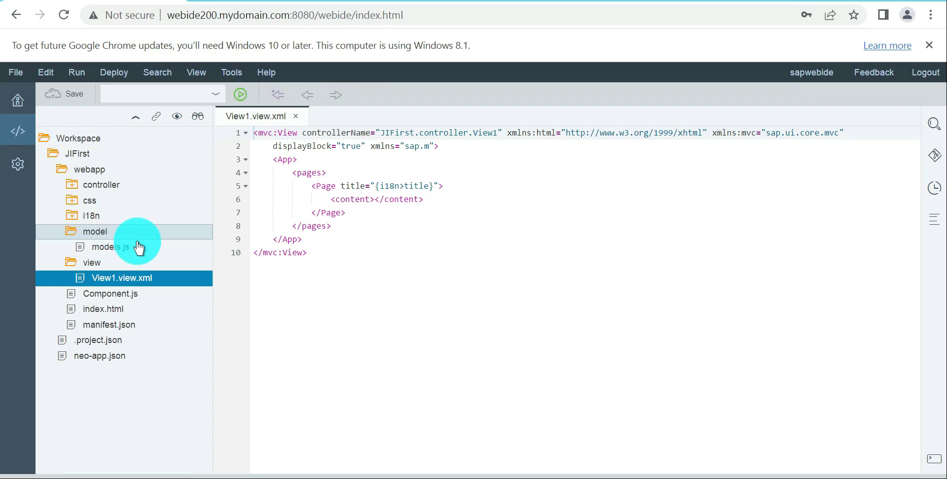
Open models.js, then expand the i18n folder and open i18n.properties in the editor
double_click(111, 249)
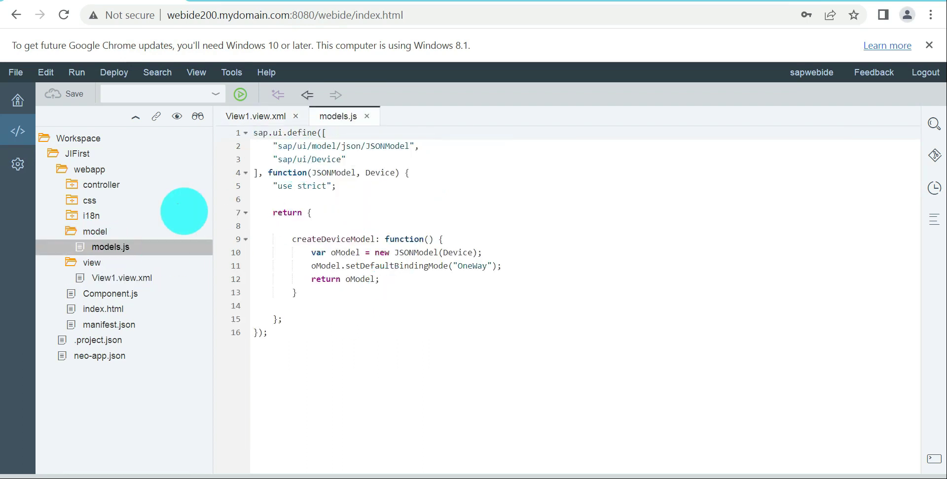
double_click(71, 216)
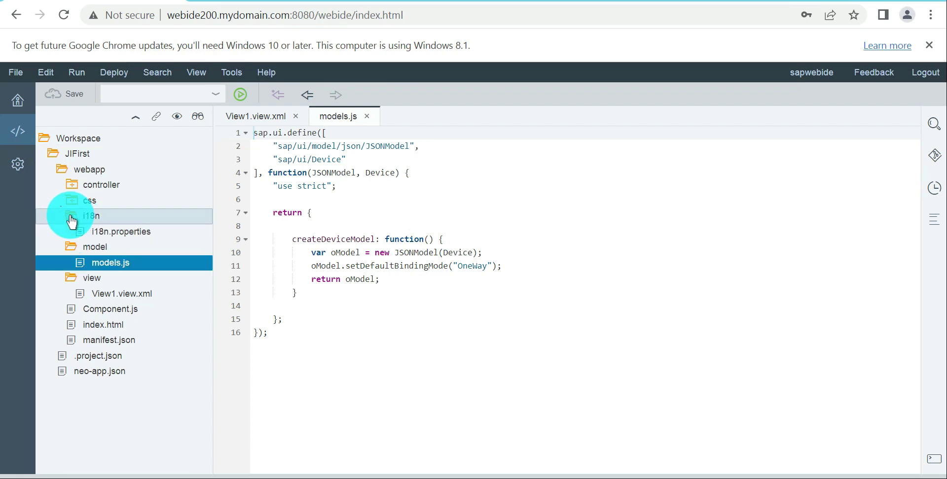
double_click(108, 229)
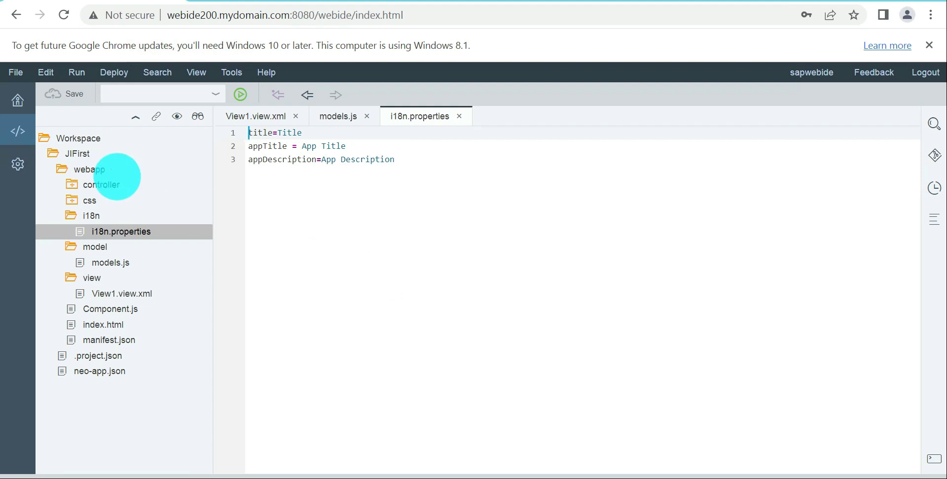
Expand the css and controller folders and open View1.controller.js in the editor
left_click(74, 200)
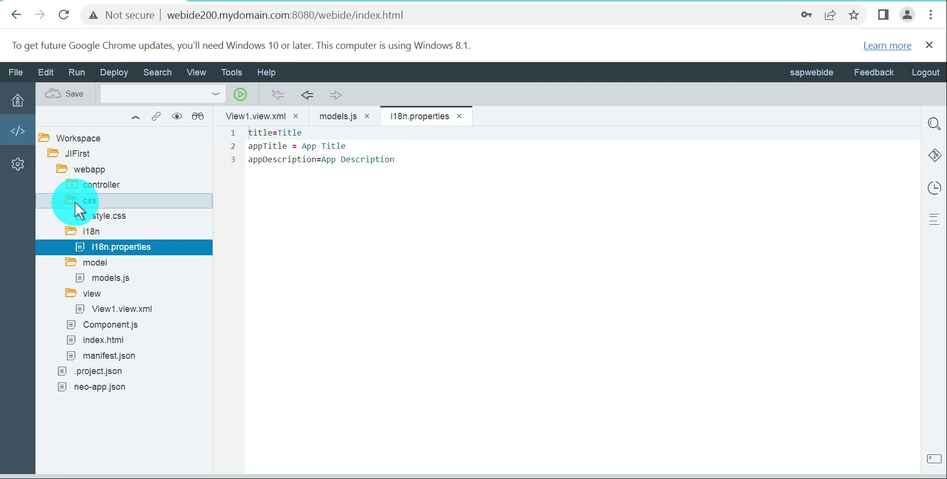
left_click(77, 187)
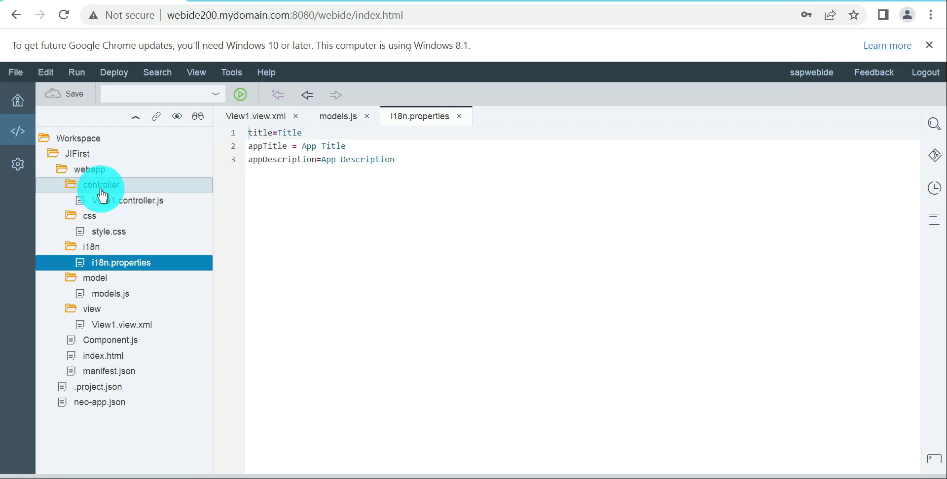
left_click(125, 200)
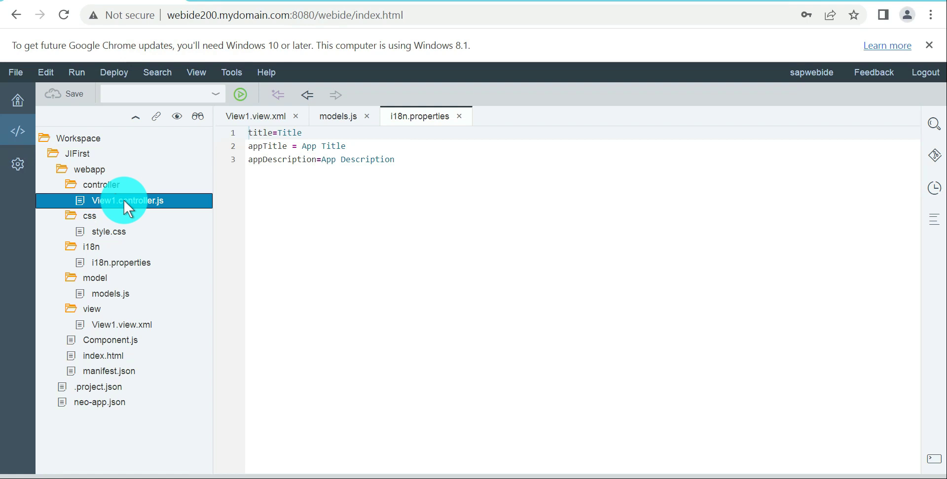
left_click(105, 293)
left_click(101, 324)
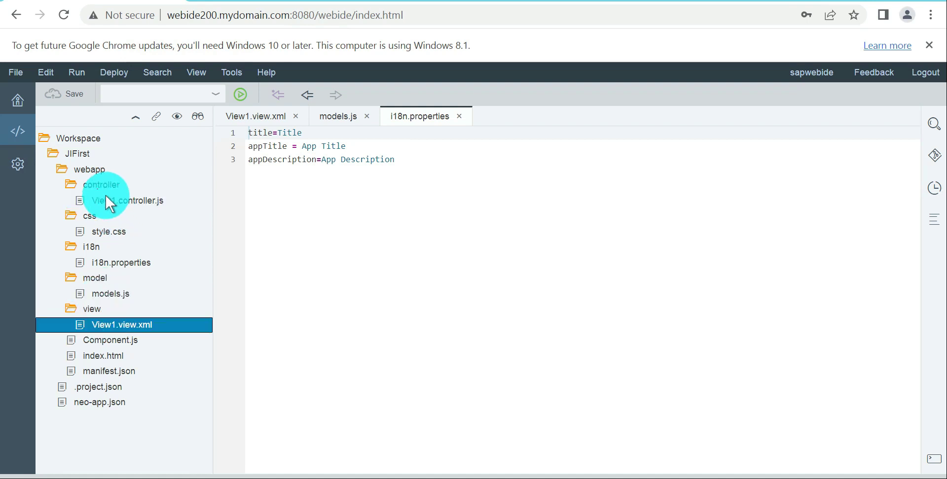
left_click(105, 194)
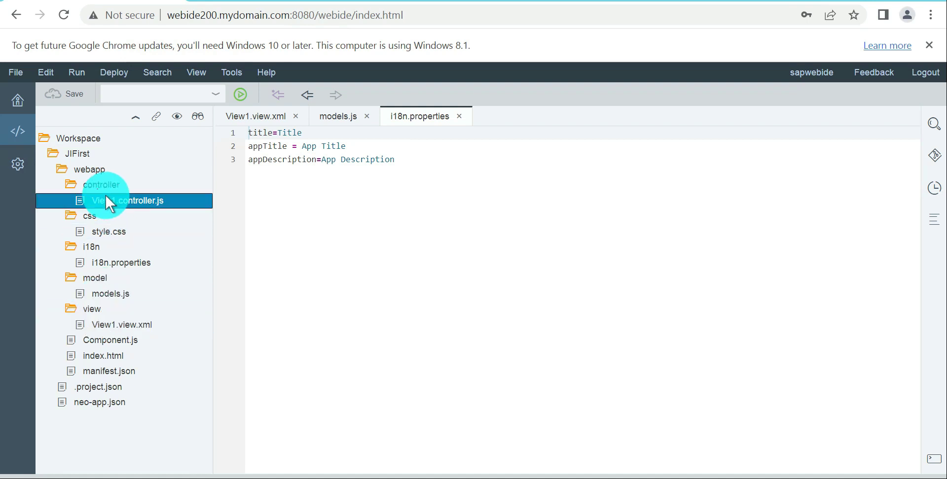
double_click(105, 195)
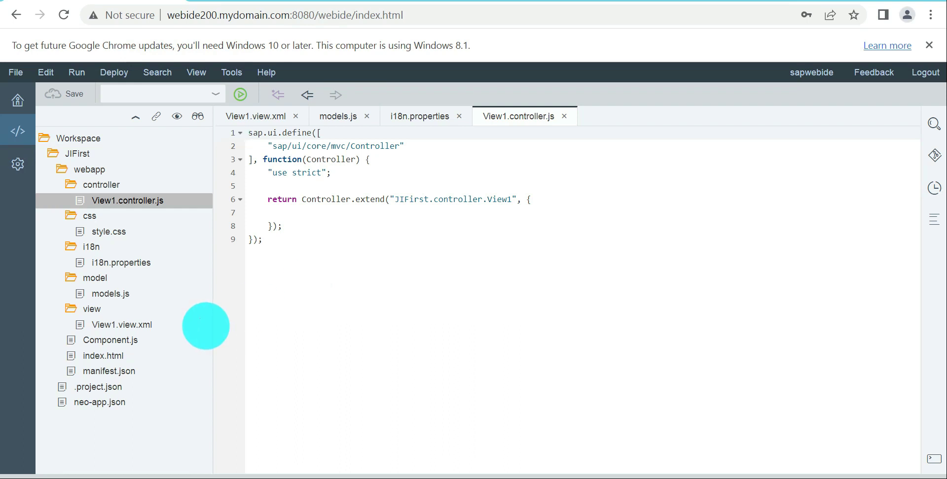
Run the JIFirst project to preview the application in the browser, and return to the Web IDE
left_click(84, 154)
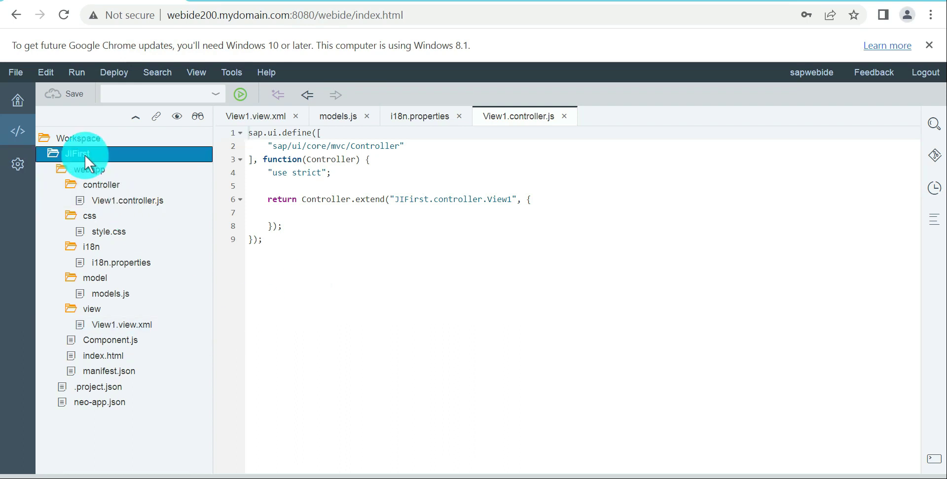
left_click(239, 96)
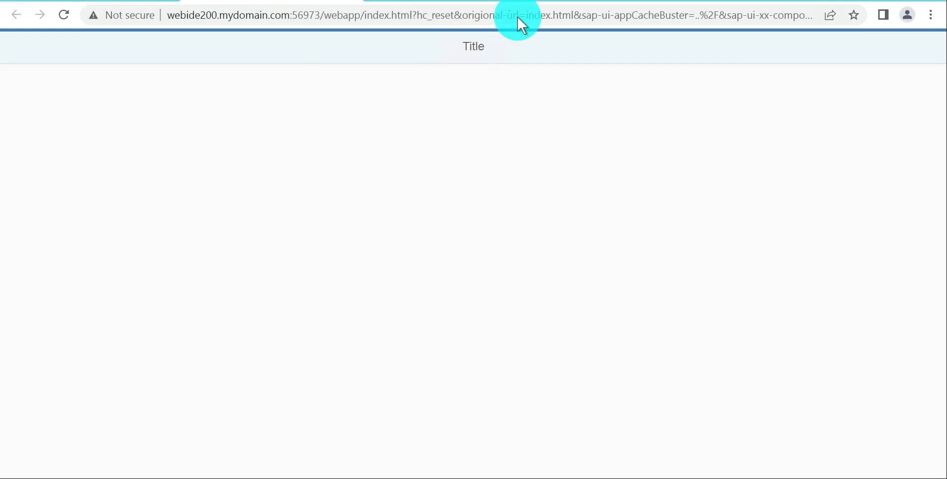
left_click(96, 0)
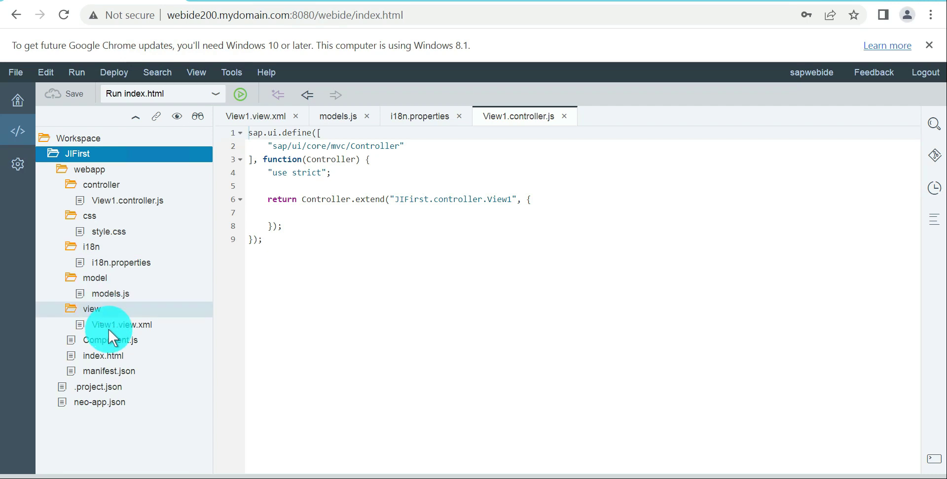
In View1.view.xml, remove the curly braces around i18n>title in the Page title attribute and save the file
left_click(258, 117)
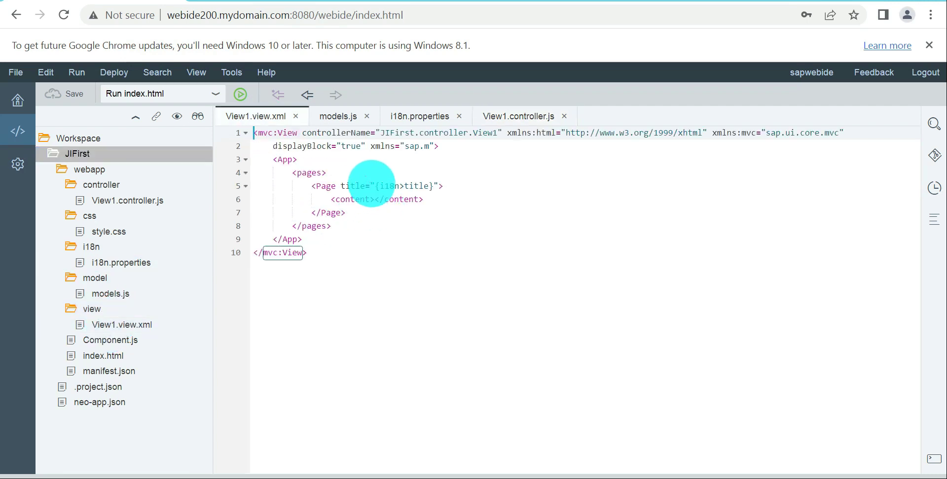
left_click_drag(370, 186, 439, 186)
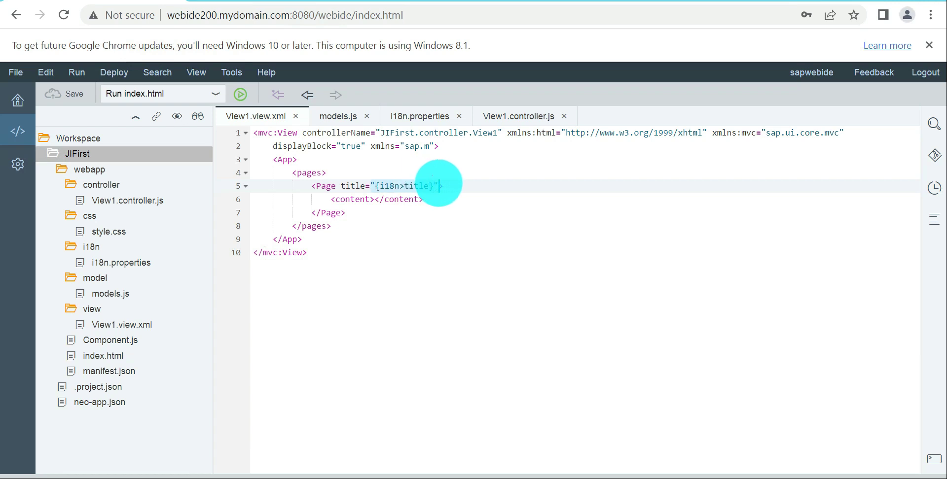
left_click(446, 221)
left_click(378, 188)
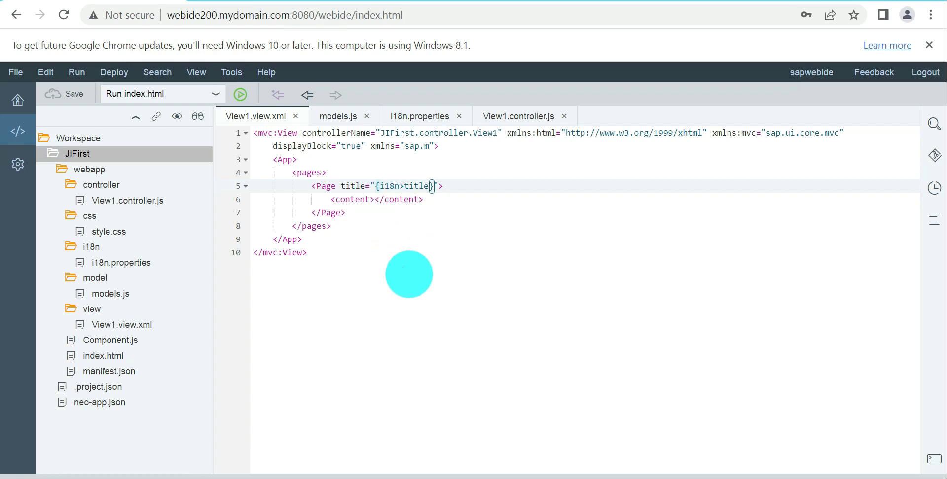
left_click(422, 239)
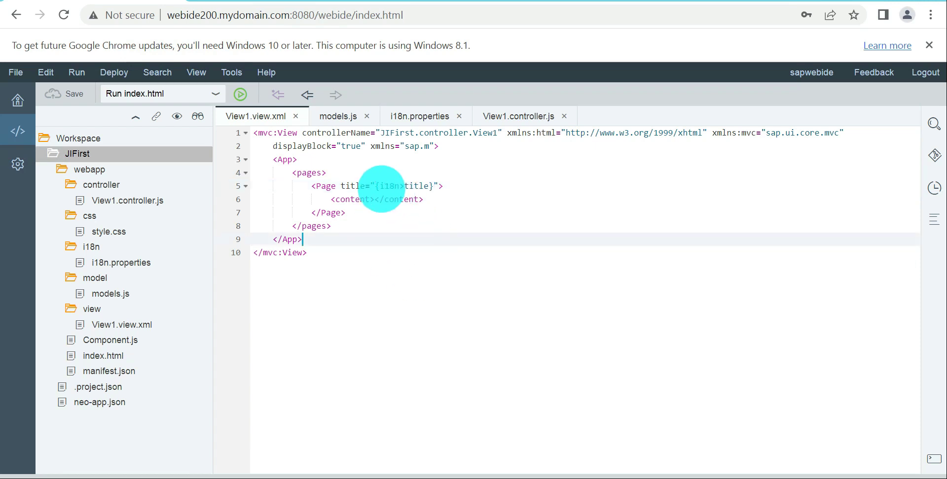
left_click(376, 187)
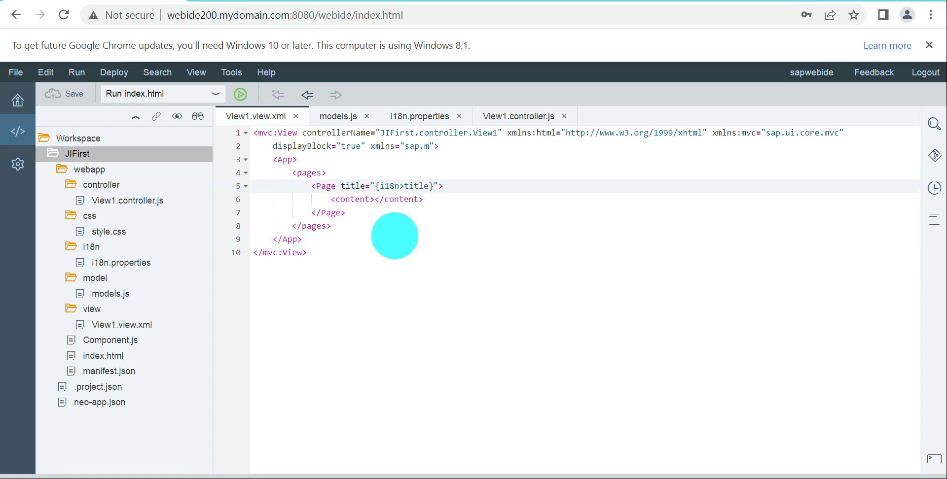
key("Delete")
left_click(424, 186)
key("Delete")
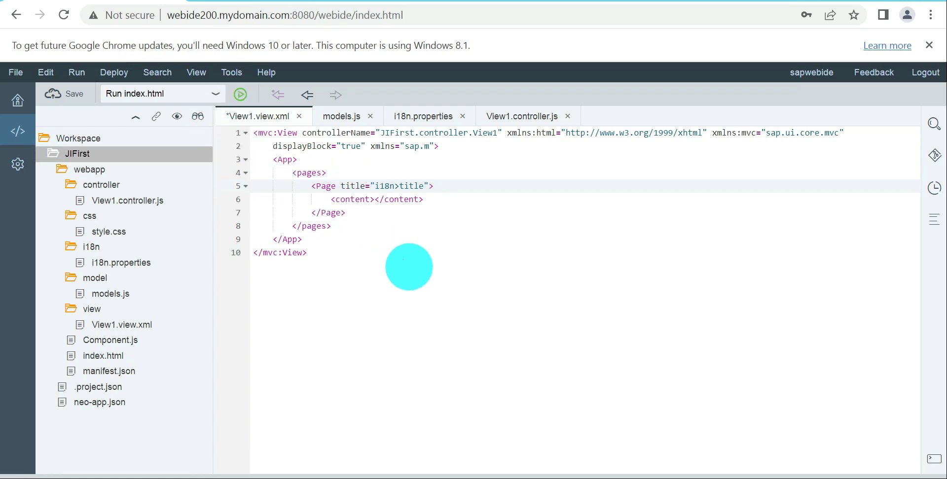
key("ctrl+s")
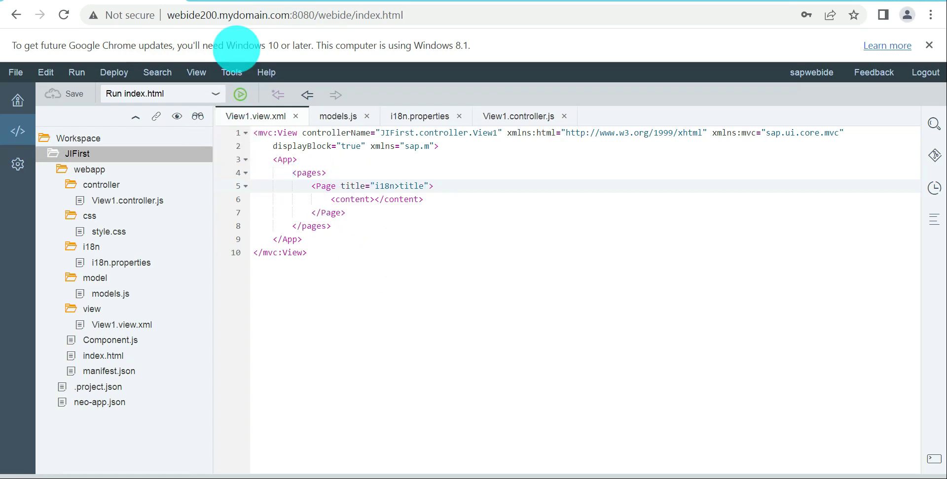
Reload the running application to check its page title, and return to the Web IDE
left_click(212, 0)
key("F5")
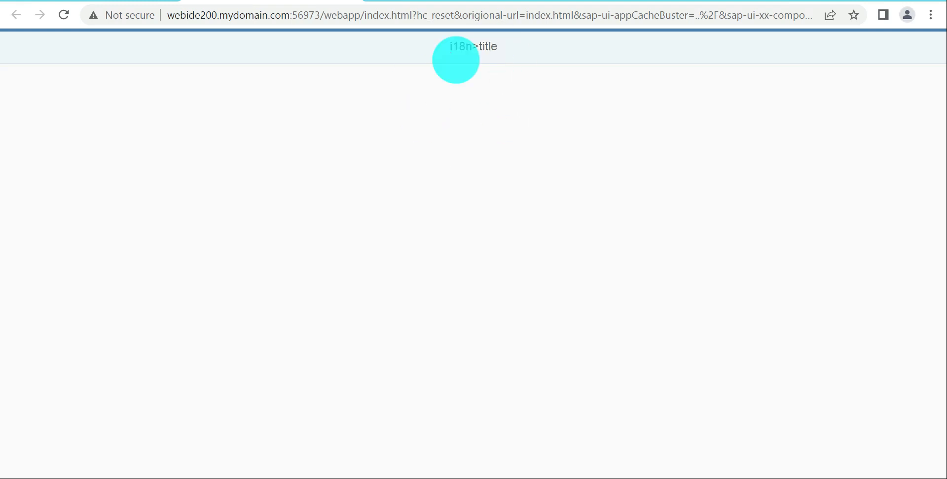
left_click(98, 2)
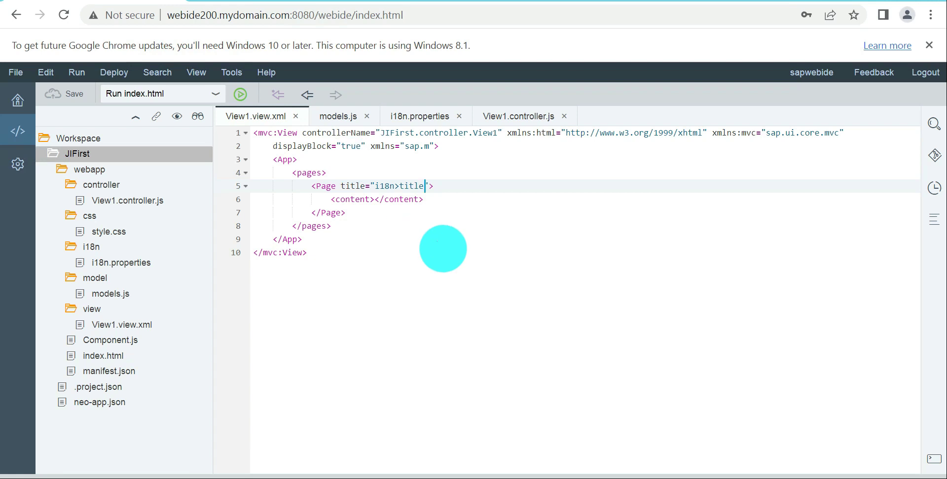
Restore the curly braces around the Page title value in View1.view.xml so it reads {i18n>title}
left_click(376, 185)
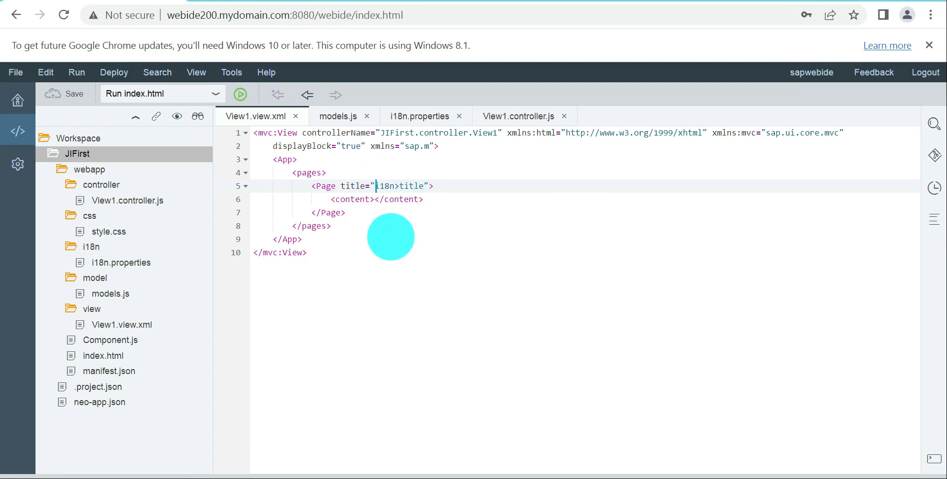
type("{")
left_click(429, 186)
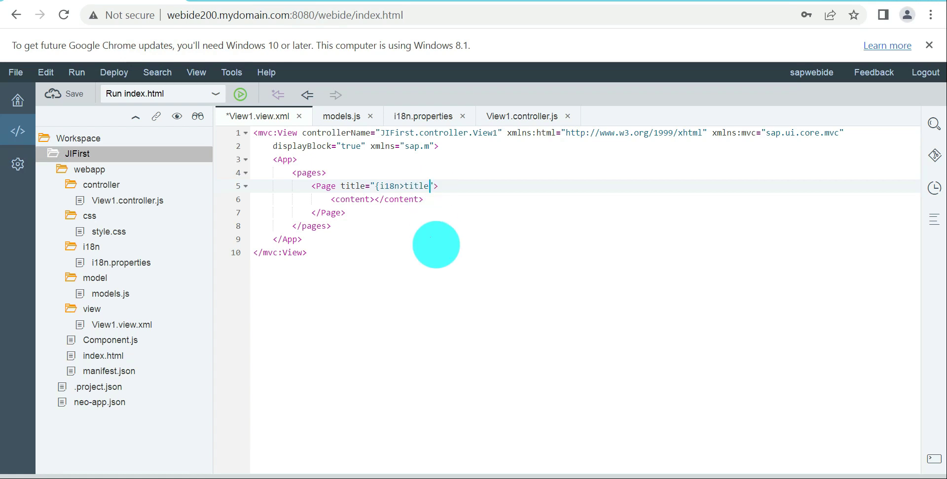
type("}")
left_click(397, 186)
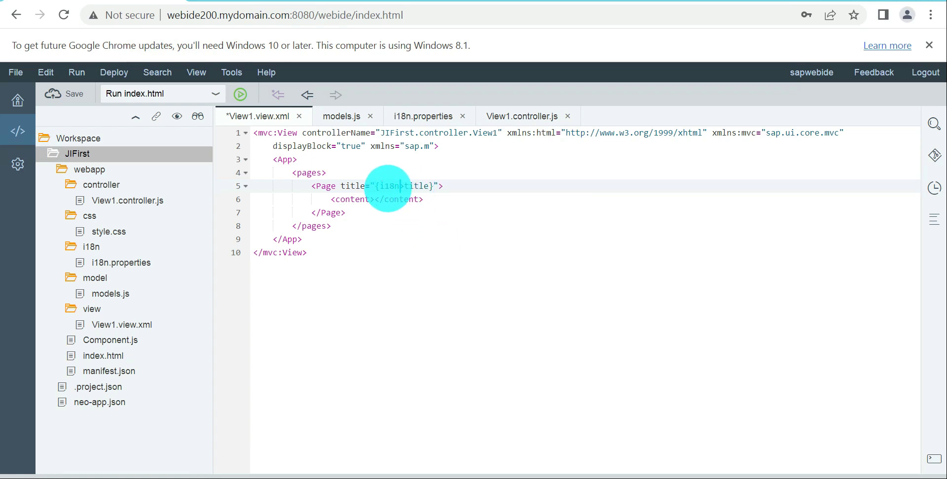
left_click(376, 186)
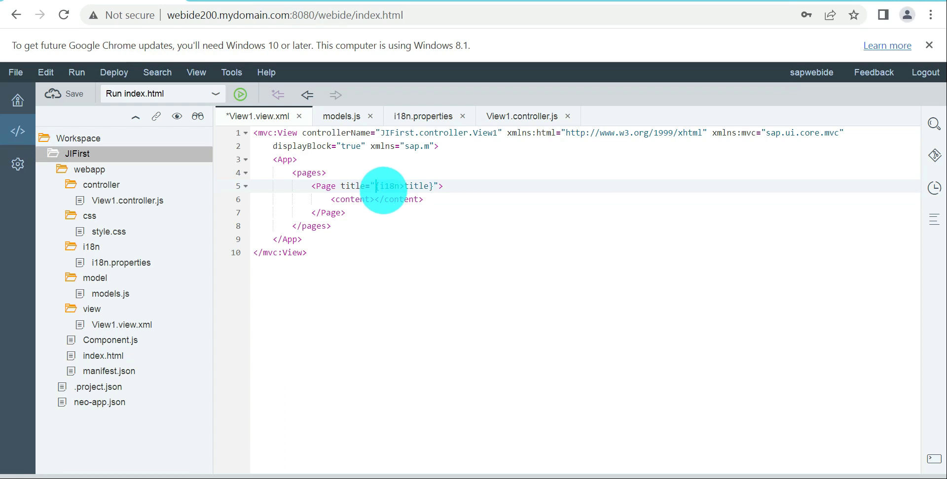
left_click_drag(376, 187, 400, 185)
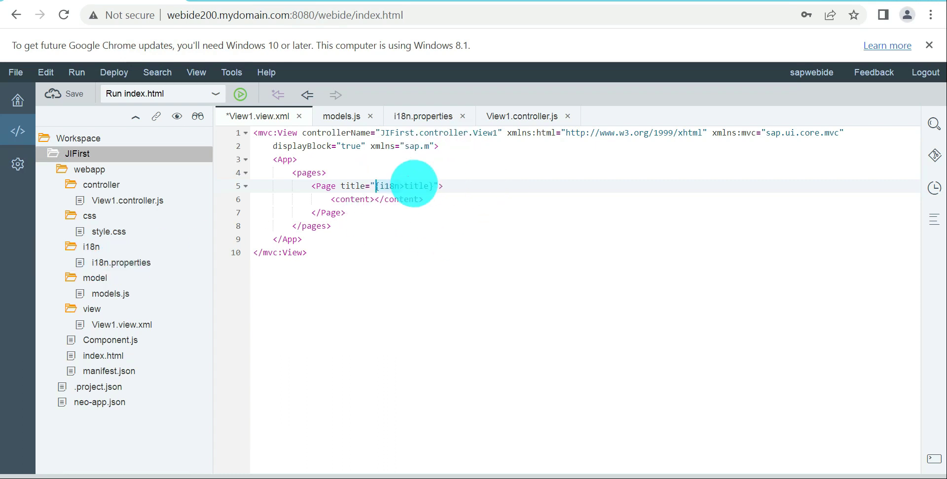
Set the title property in i18n.properties to My First Application and save the file
double_click(110, 262)
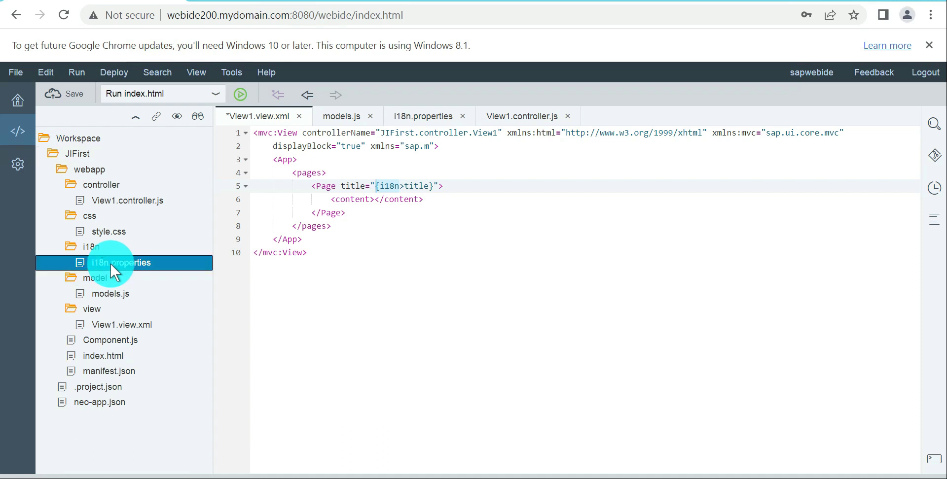
left_click(277, 132)
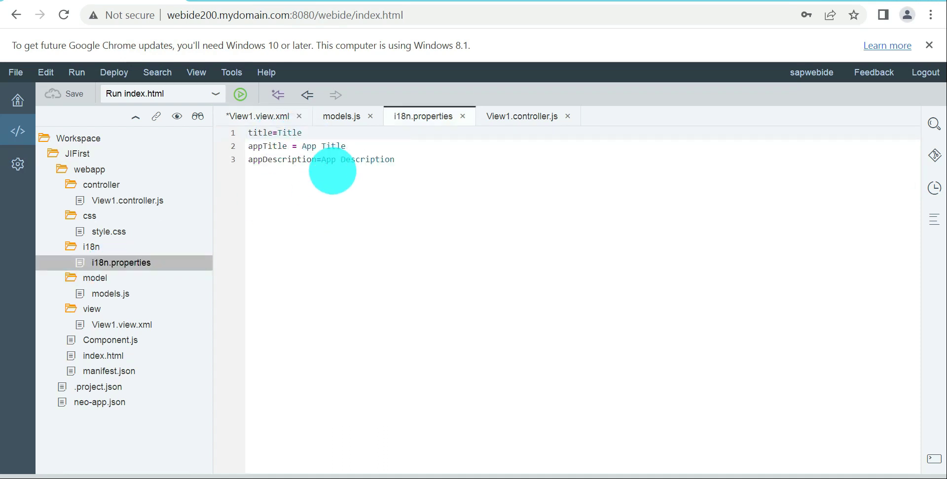
type("My")
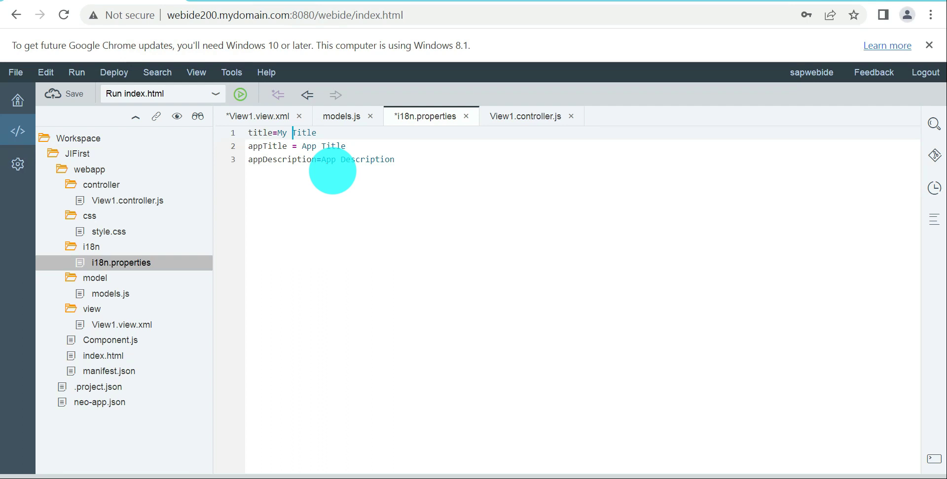
type("First Application")
key("Delete")
key("Delete")
key("Delete")
key("Delete")
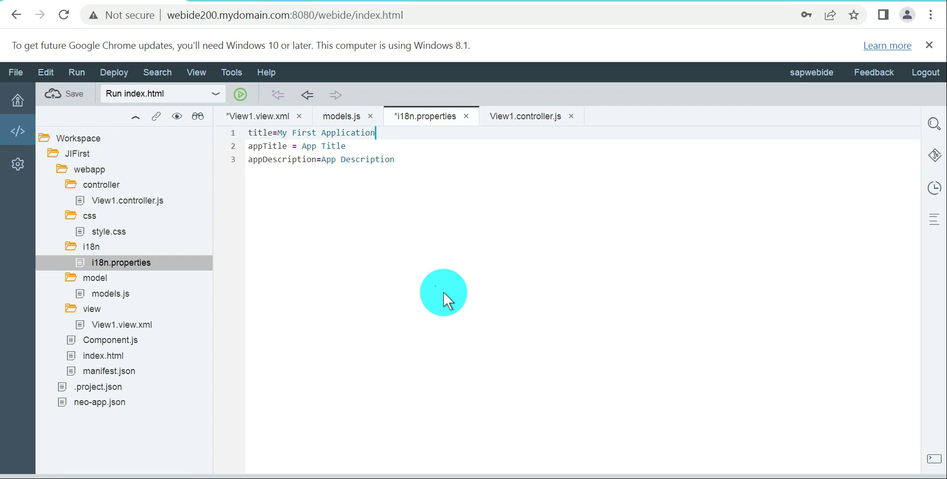
key("ctrl+s")
Save View1.view.xml and run the application again to check its page title, returning to the view's code
left_click(254, 116)
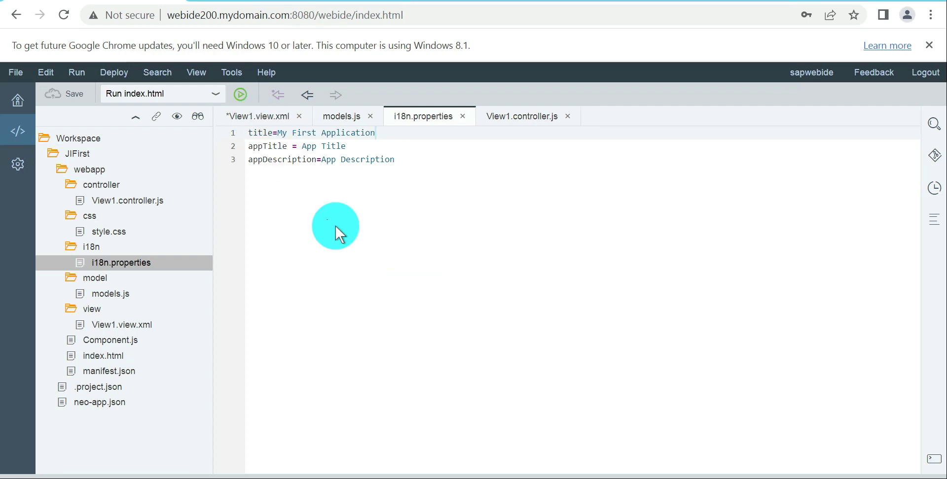
key("ctrl+s")
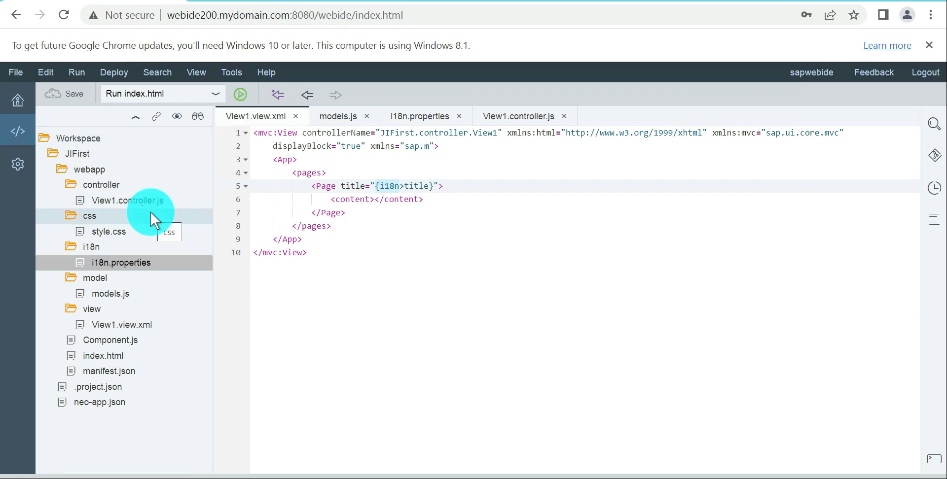
left_click(240, 95)
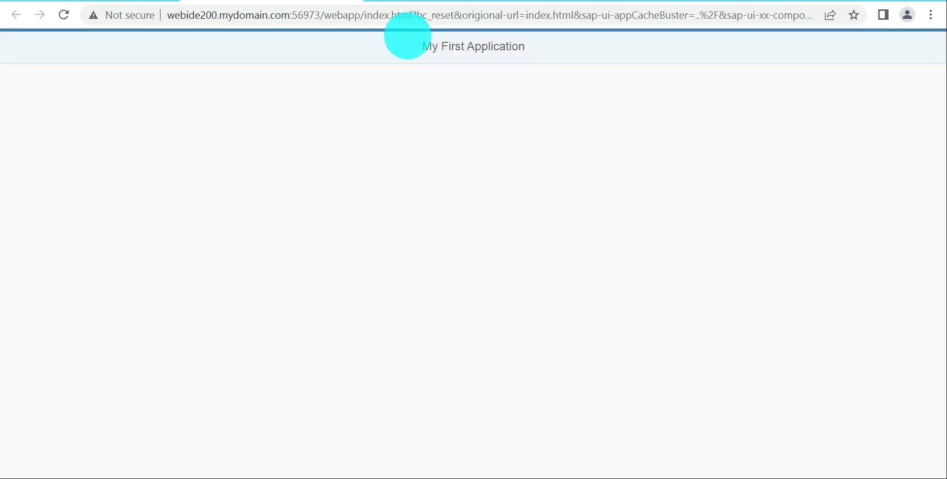
left_click(126, 2)
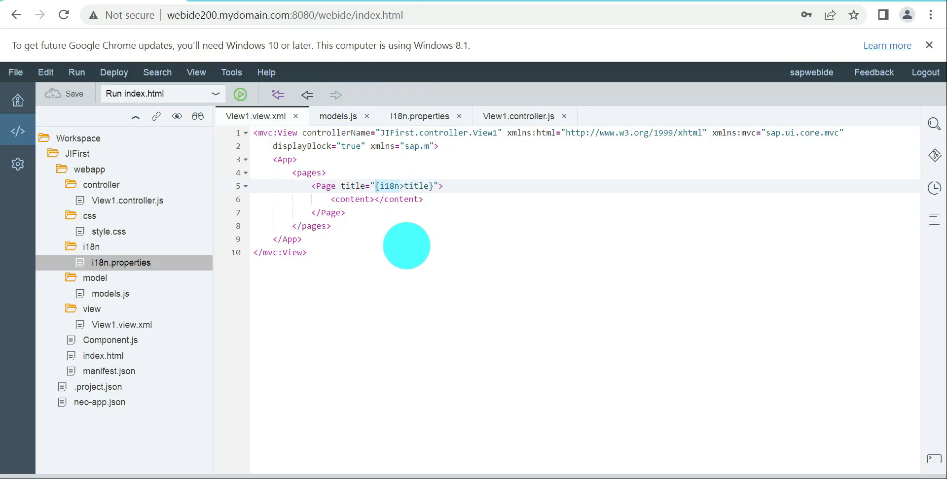
left_click(402, 241)
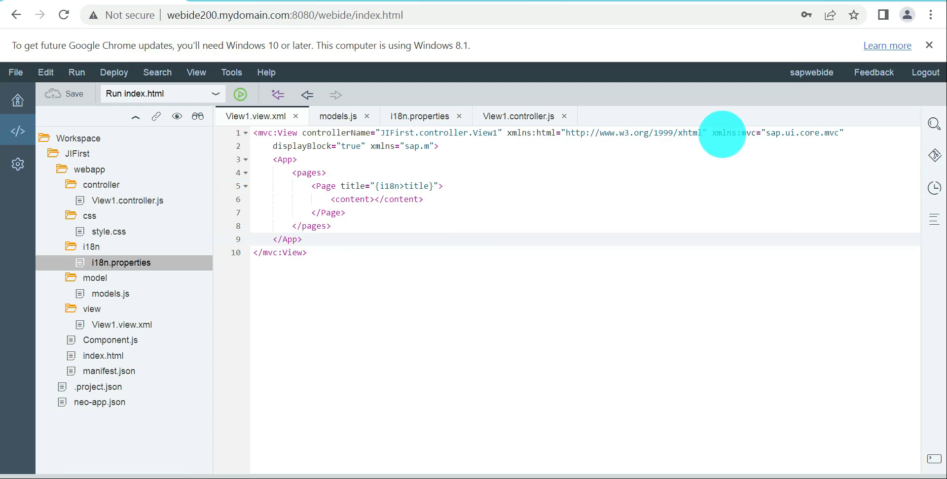
Break the mvc:View opening tag in View1.view.xml so the xmlns:mvc and xmlns="sap.m" declarations each start on their own line
left_click(712, 133)
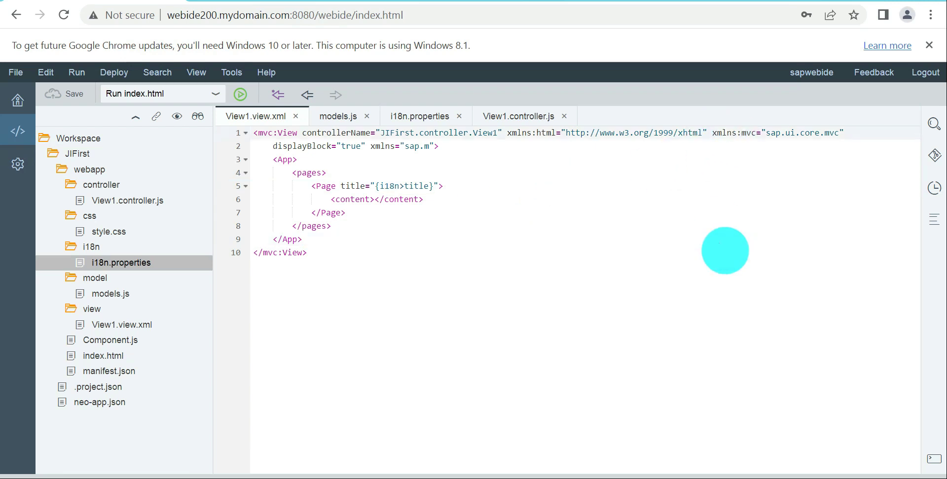
key("Return")
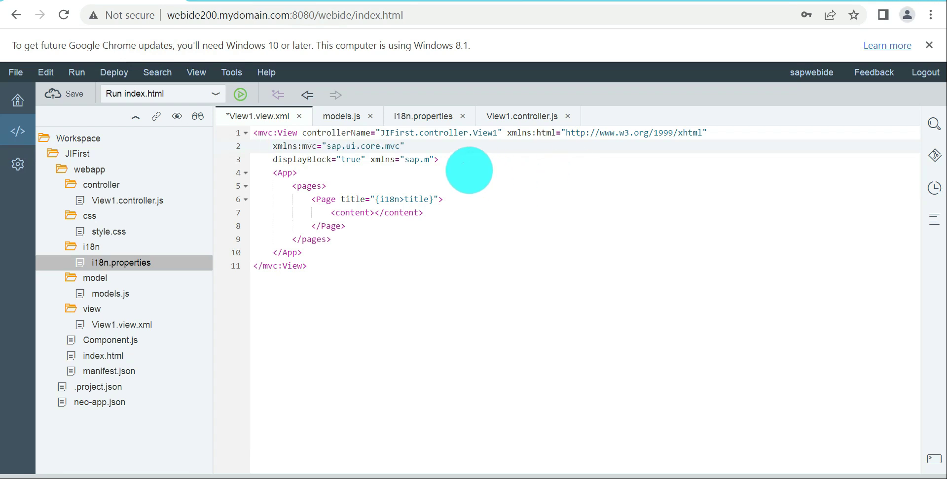
left_click(371, 159)
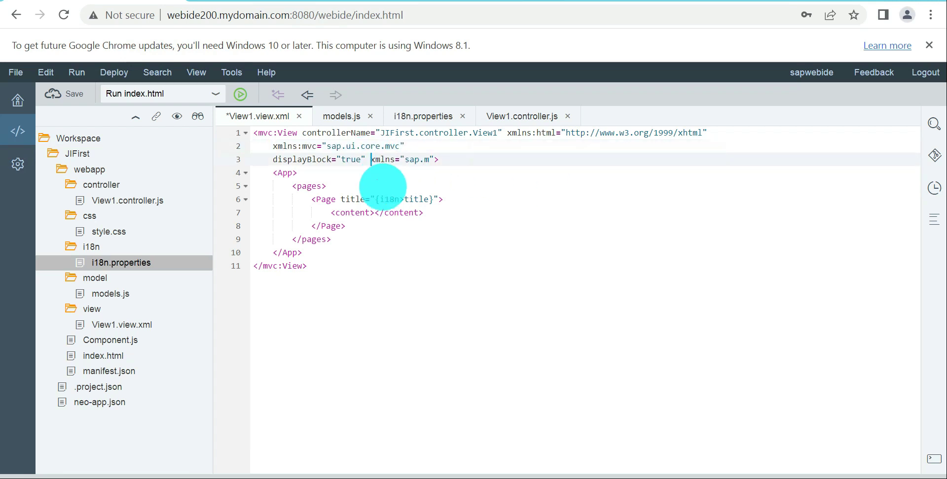
key("Return")
Examine the sap.ui.core.mvc and sap.m namespace values in the view's root tag, highlighting each one
left_click_drag(326, 146, 395, 146)
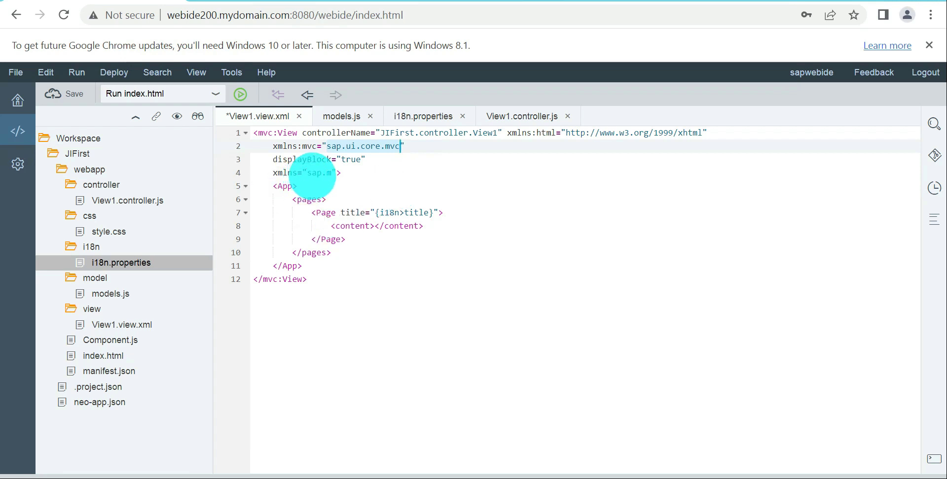
left_click_drag(307, 172, 327, 173)
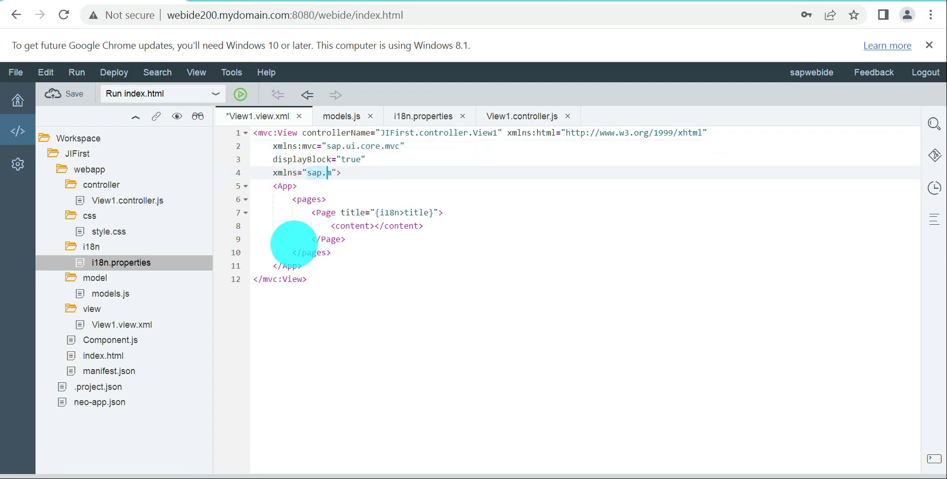
left_click(329, 284)
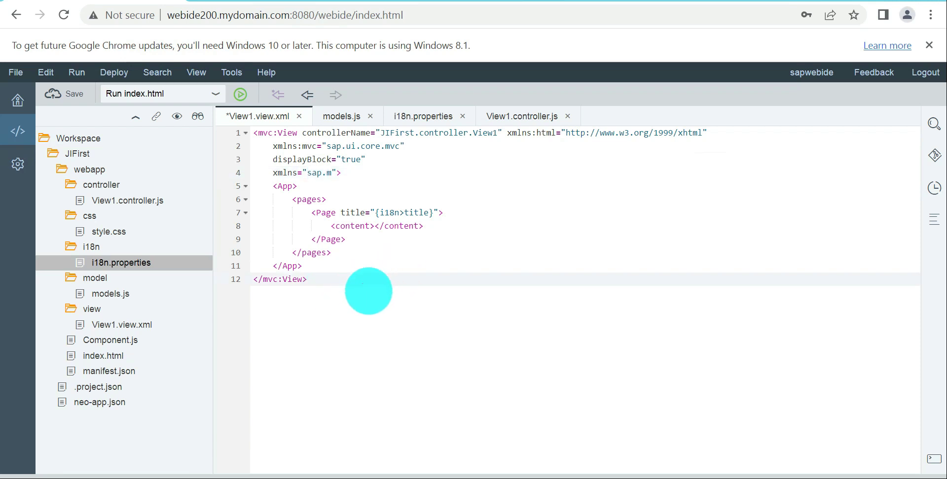